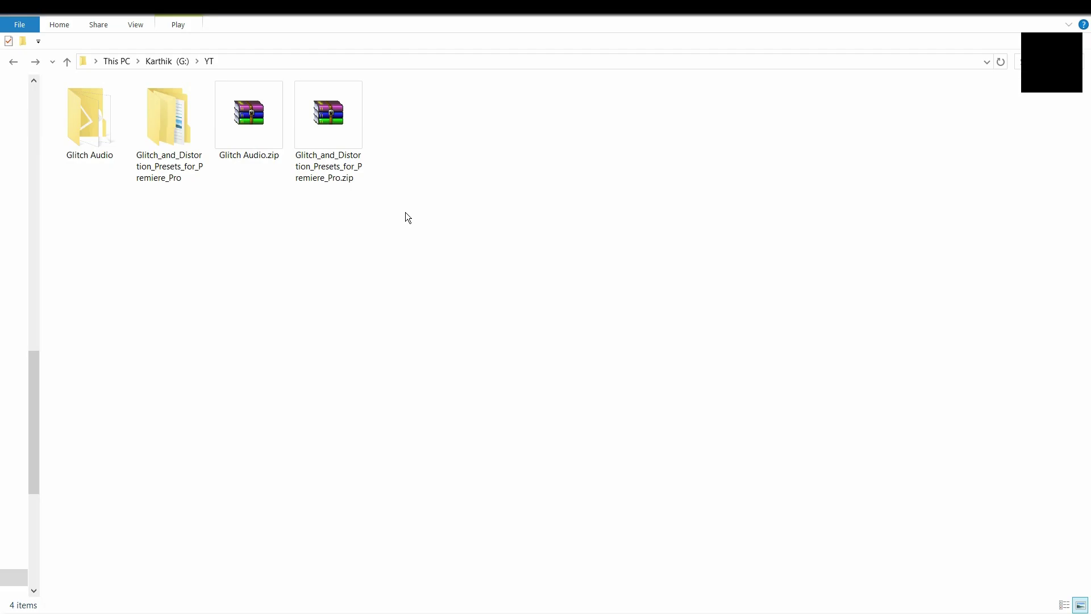
Step: Extract Glitch_and_Distortion_Presets_for_Premiere_Pro.zip into the YT folder and open the extracted presets folder
left_click_drag(405, 212, 247, 128)
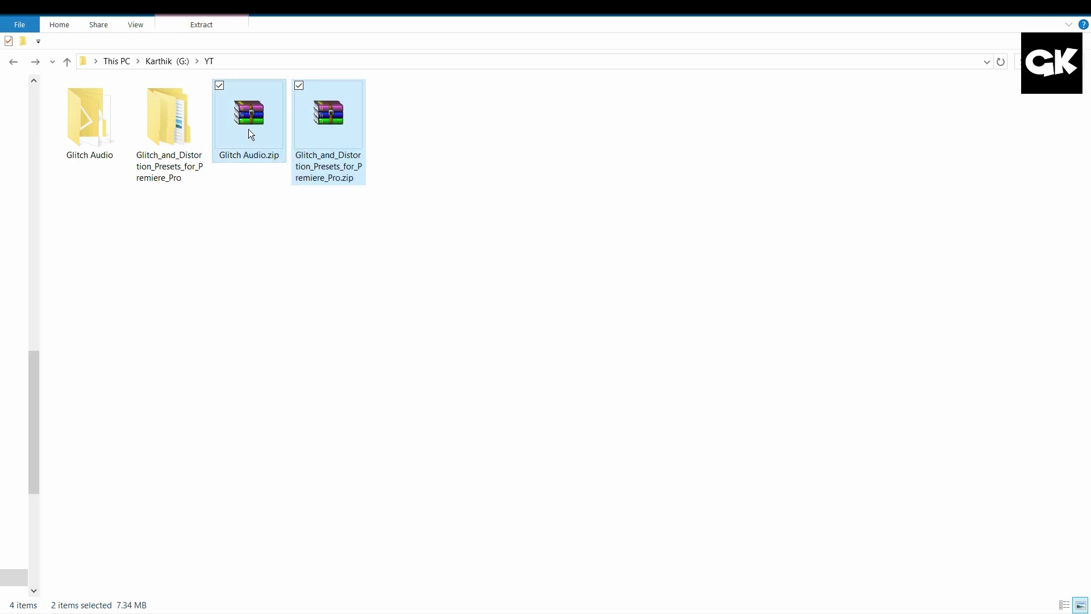
left_click(271, 183)
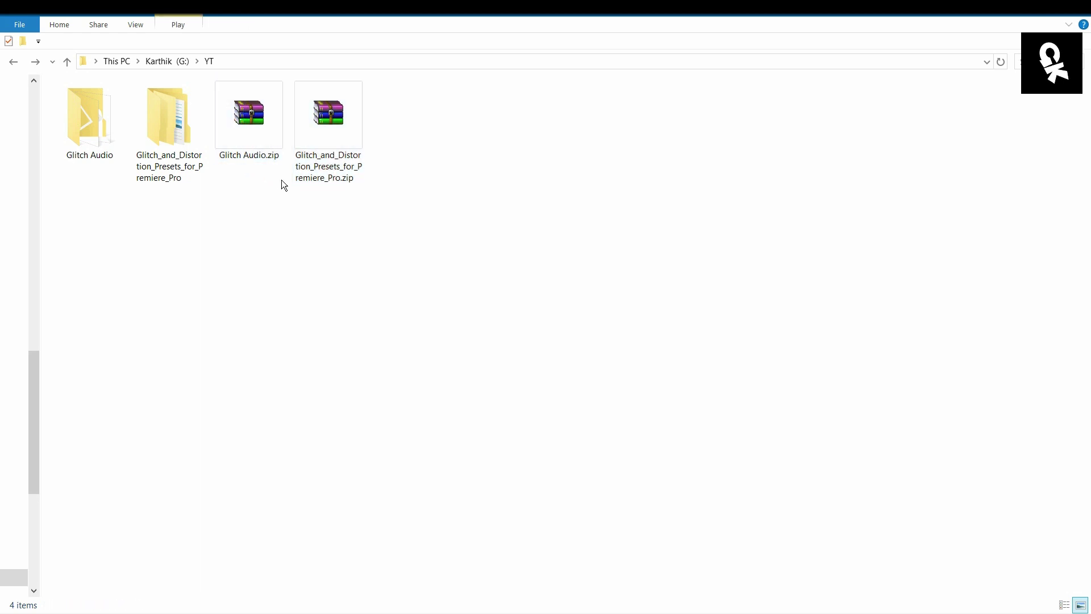
left_click(261, 134)
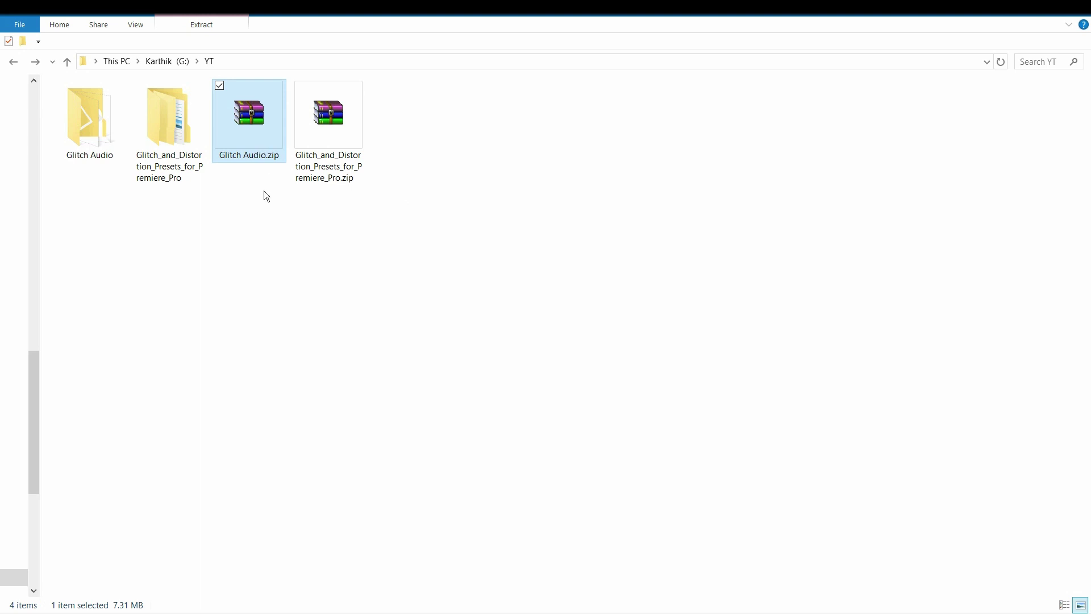
left_click(321, 133)
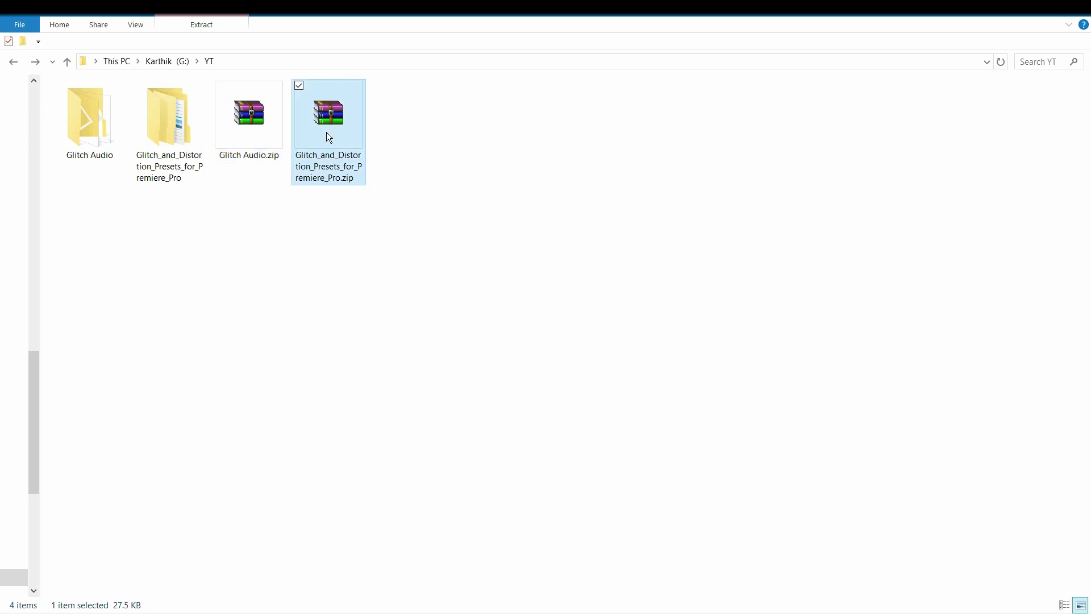
right_click(327, 133)
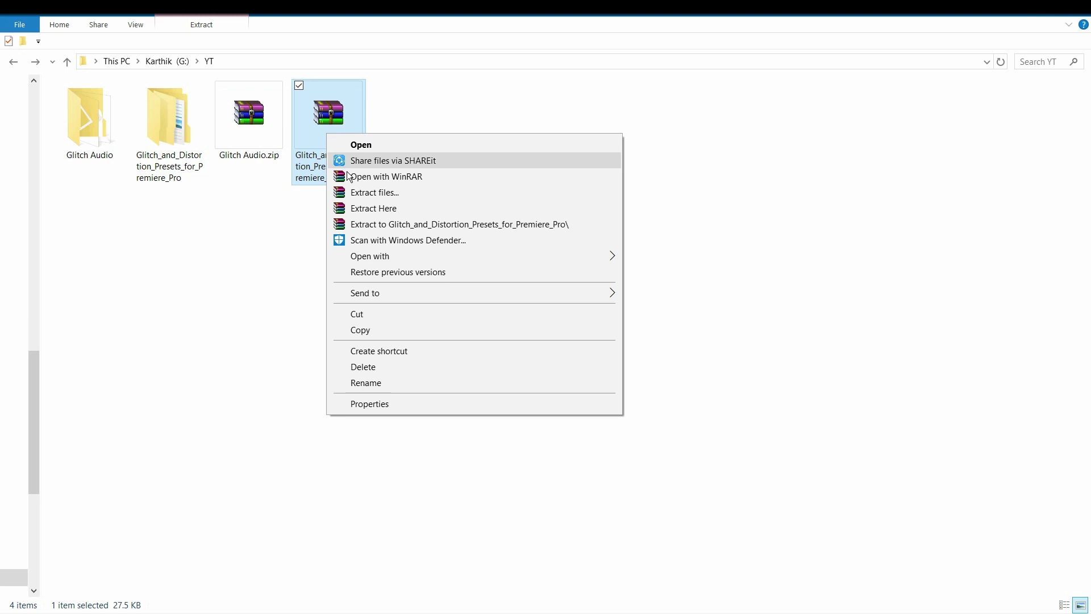
left_click(357, 207)
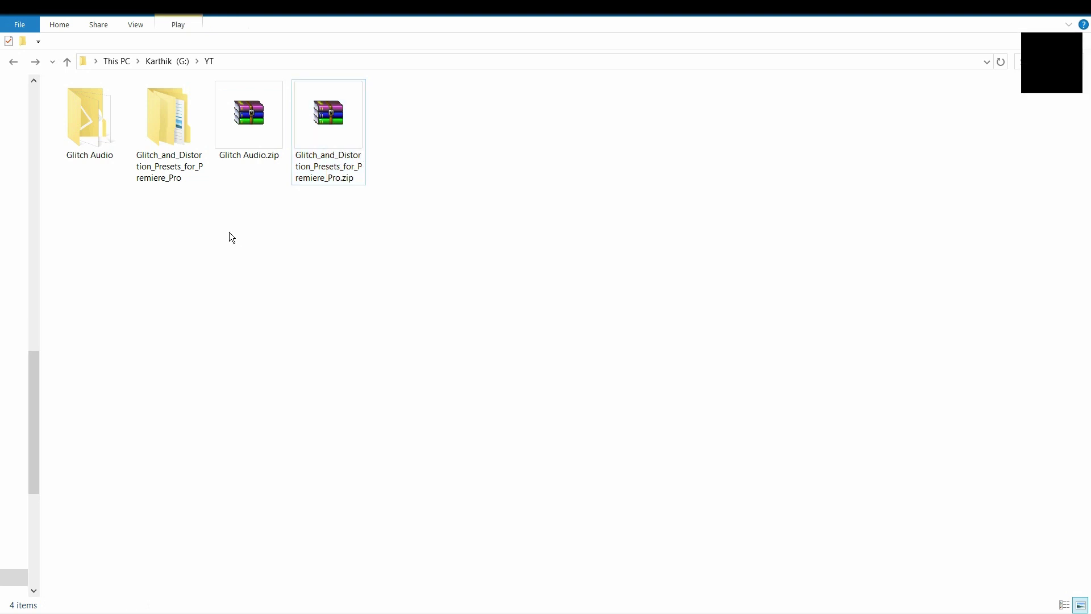
double_click(176, 142)
double_click(108, 127)
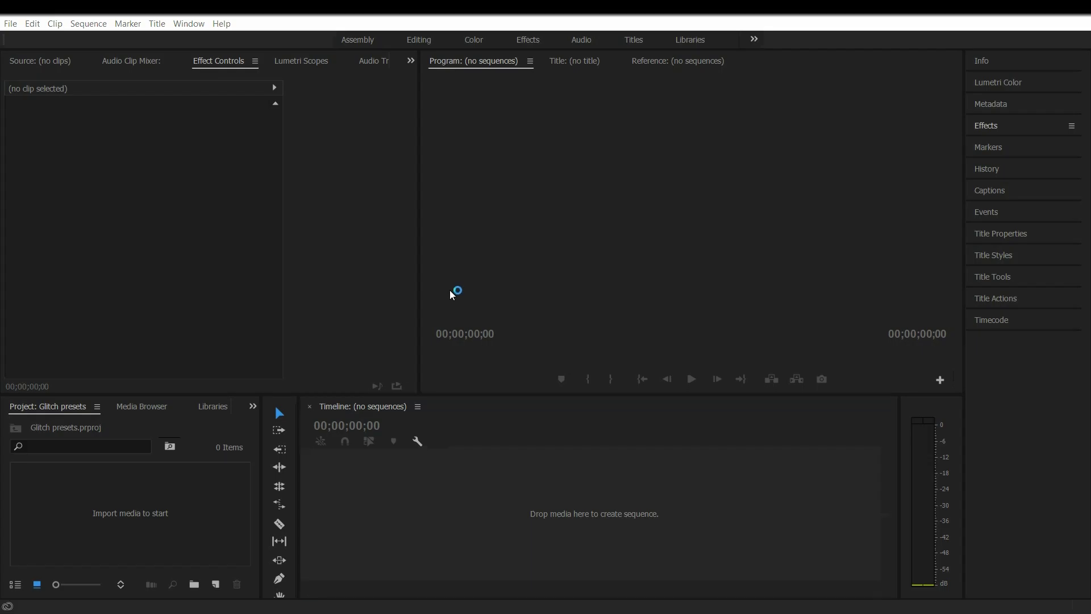
Step: Import the glitch and distortion presets file from the extracted Glitch and Distortion Presets for Premiere Pro folder into the Effects panel
left_click(192, 24)
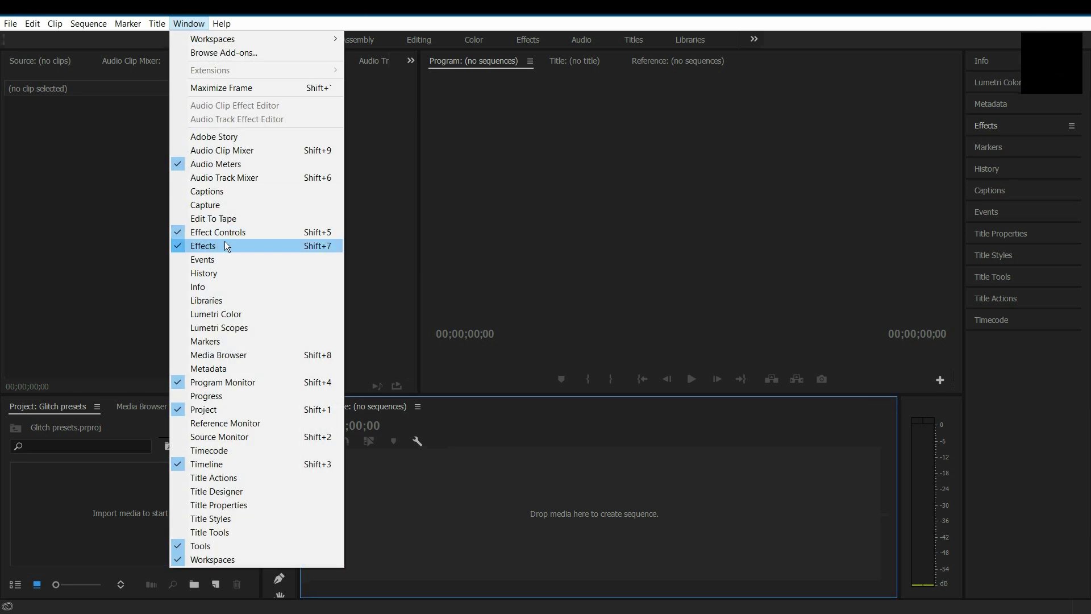
left_click(471, 524)
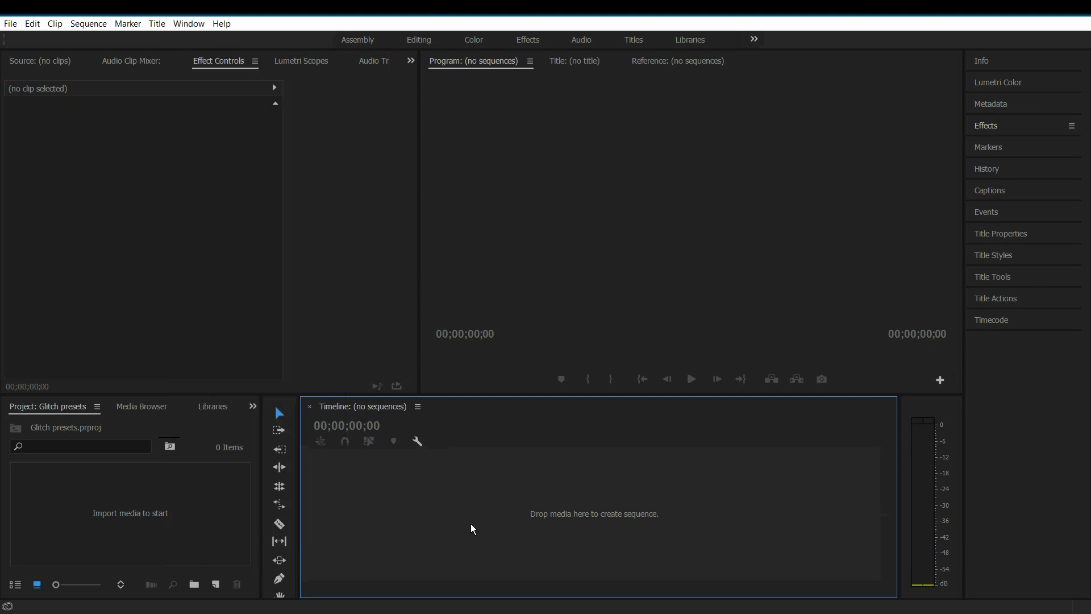
left_click(985, 126)
left_click(1072, 127)
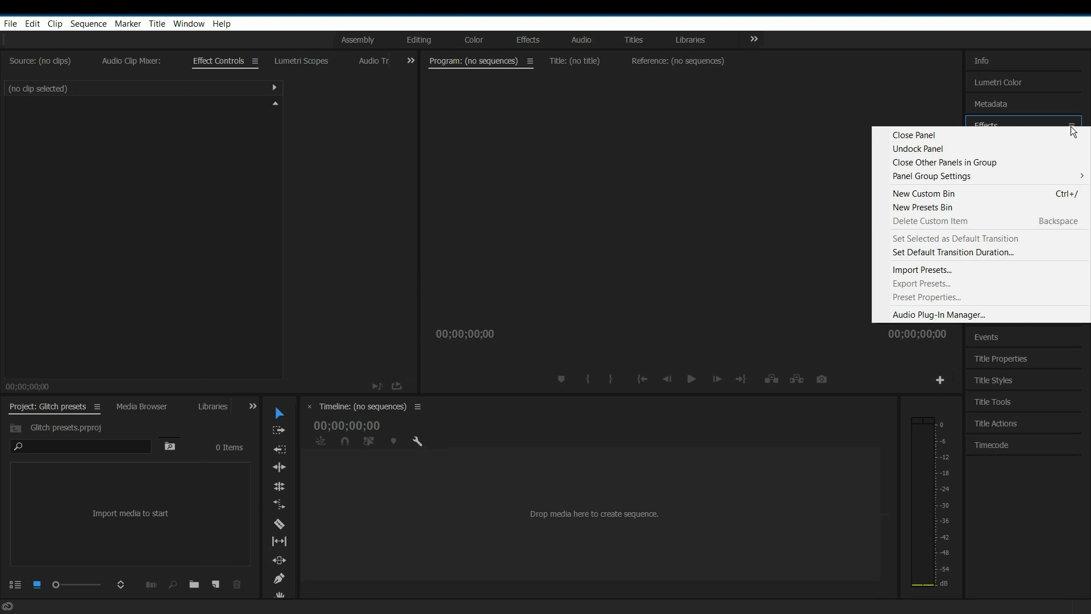
left_click(960, 270)
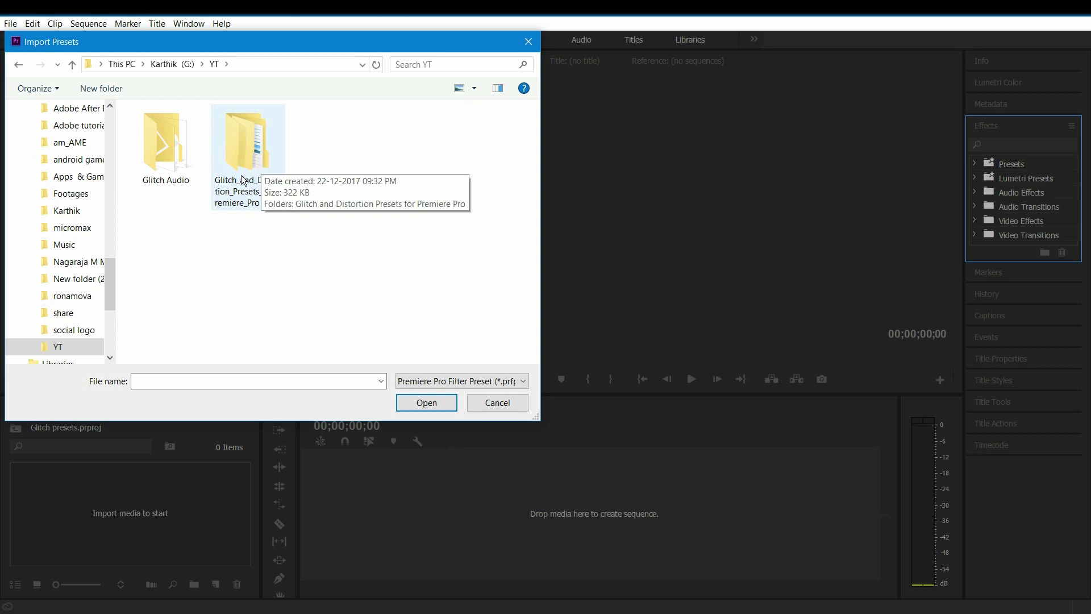
double_click(261, 164)
double_click(278, 132)
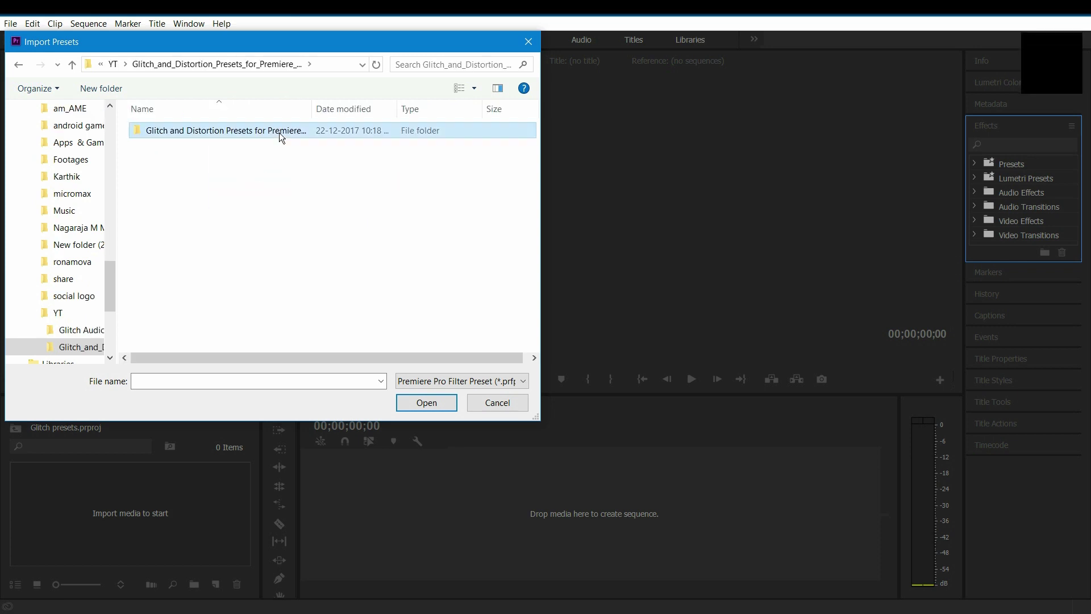
left_click(172, 174)
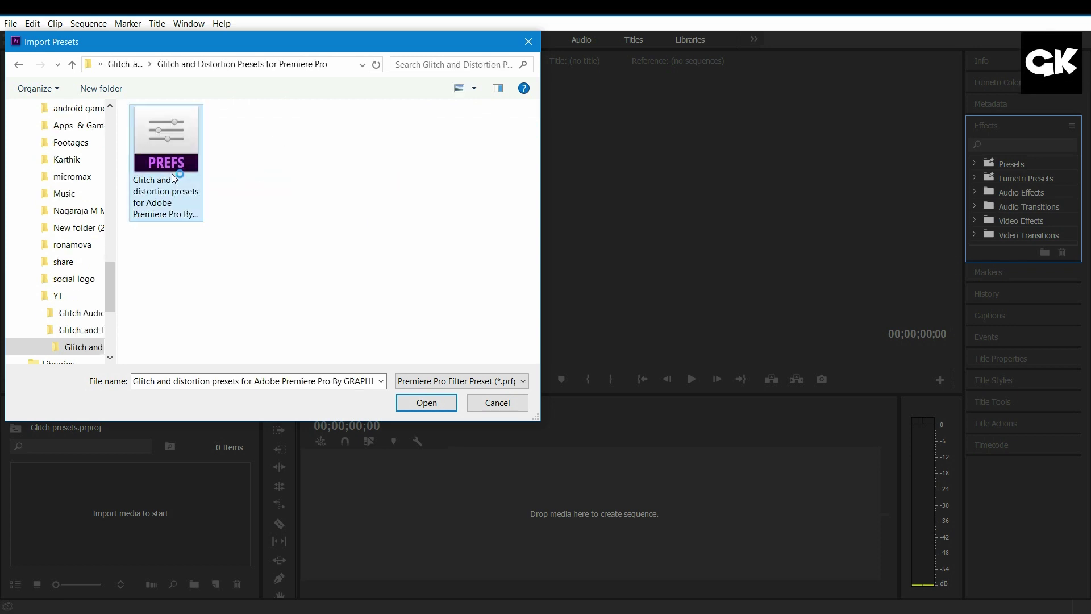
left_click(422, 403)
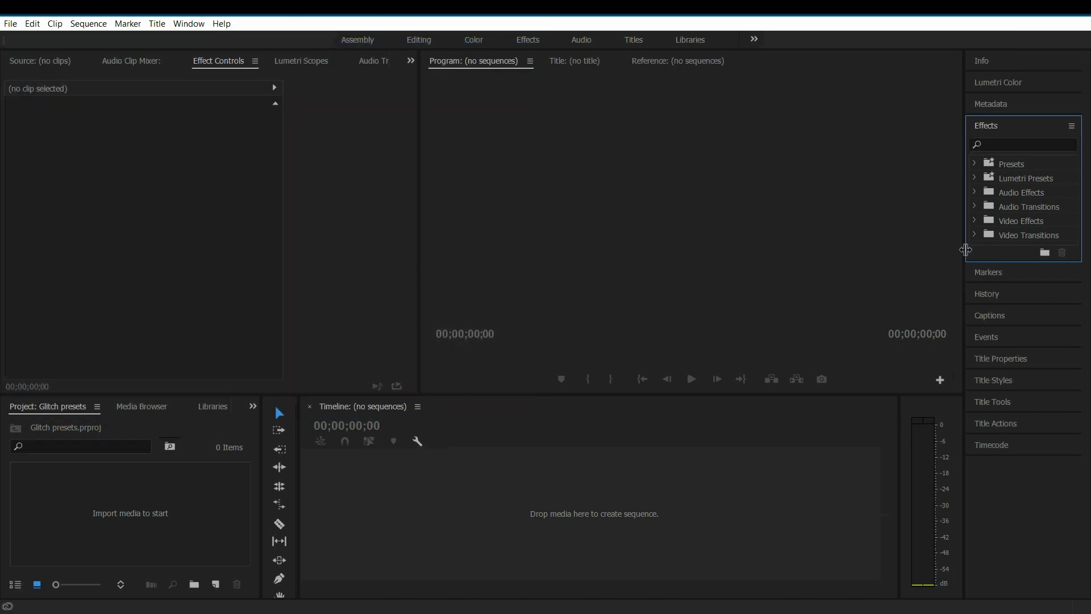
Step: Widen the Effects panel and expand the Glitch & Distortion Pack presets, including Glitch Preset 01 and Glitch Preset 02
left_click_drag(966, 250, 816, 253)
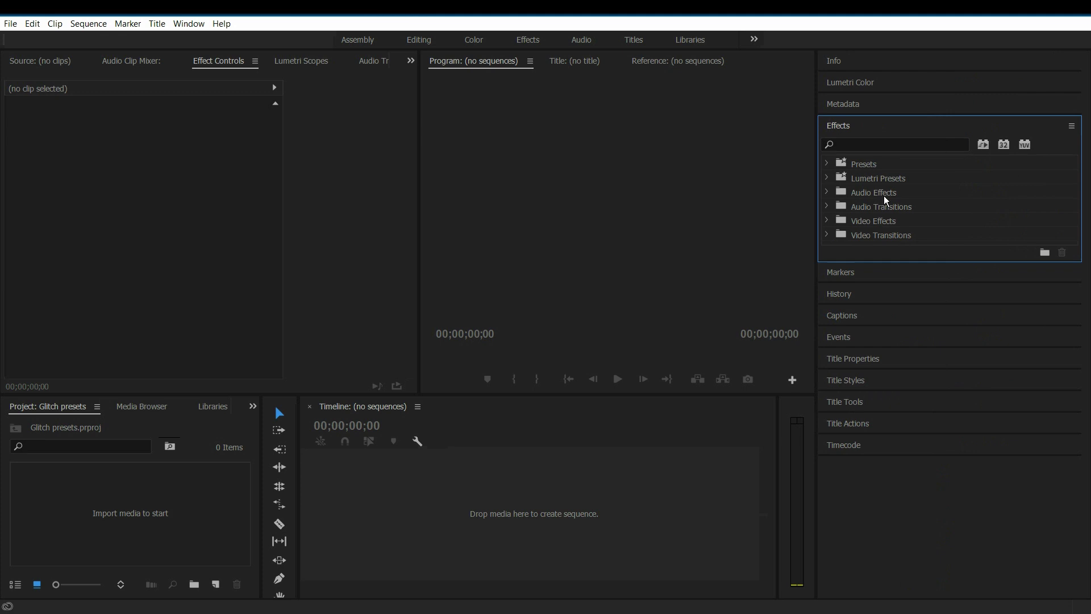
left_click(827, 164)
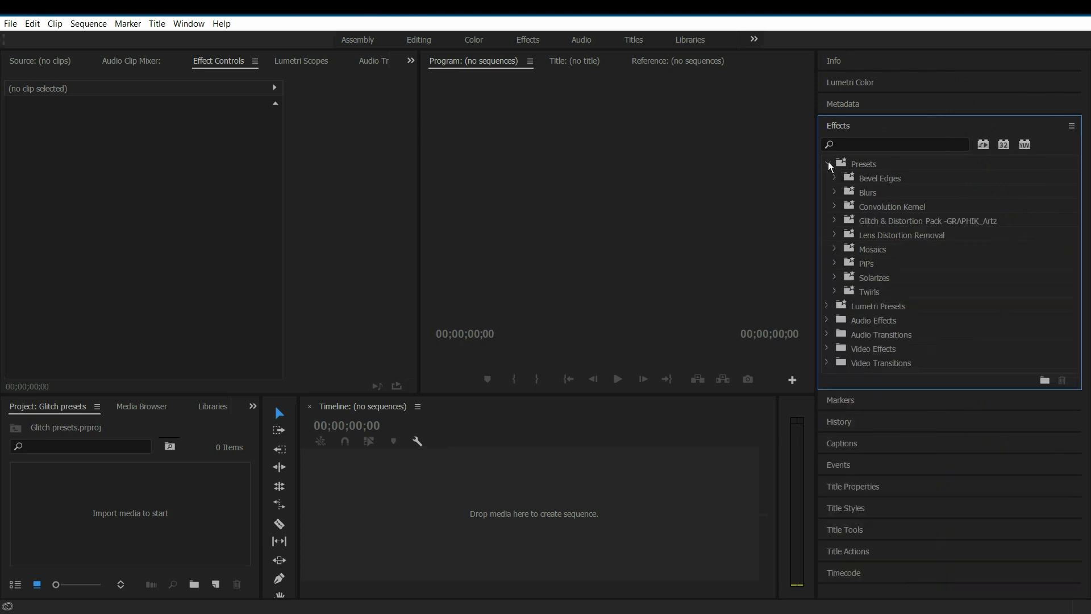
left_click(892, 222)
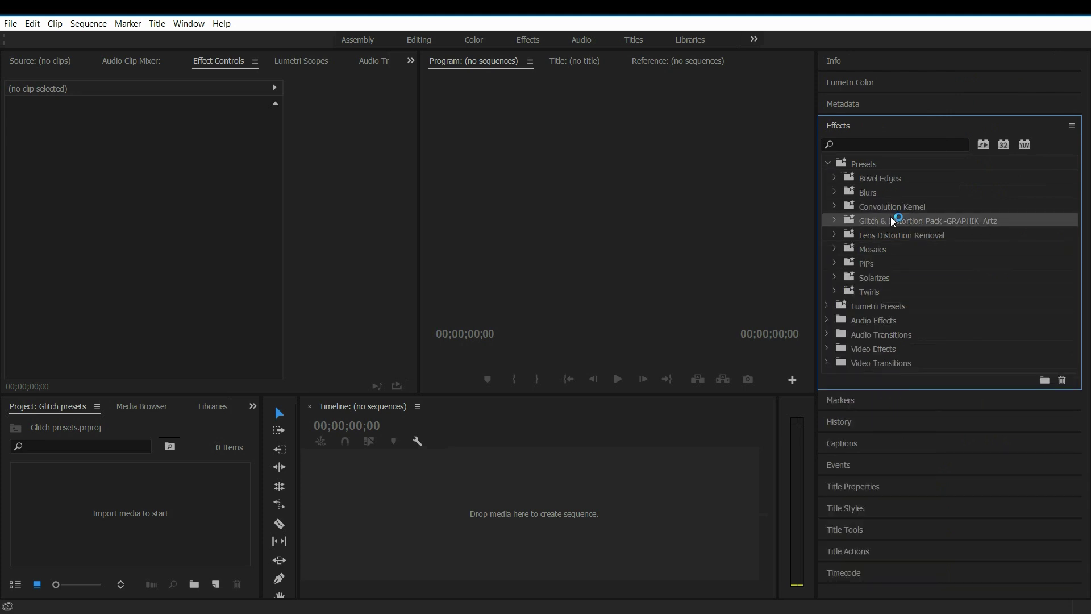
left_click(835, 222)
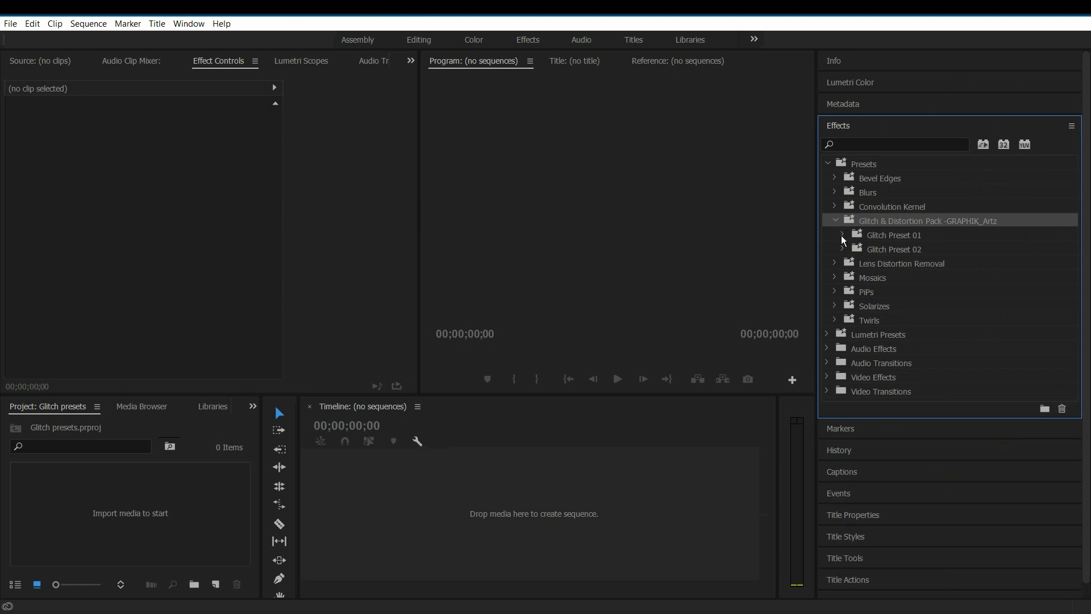
left_click(844, 235)
left_click(843, 320)
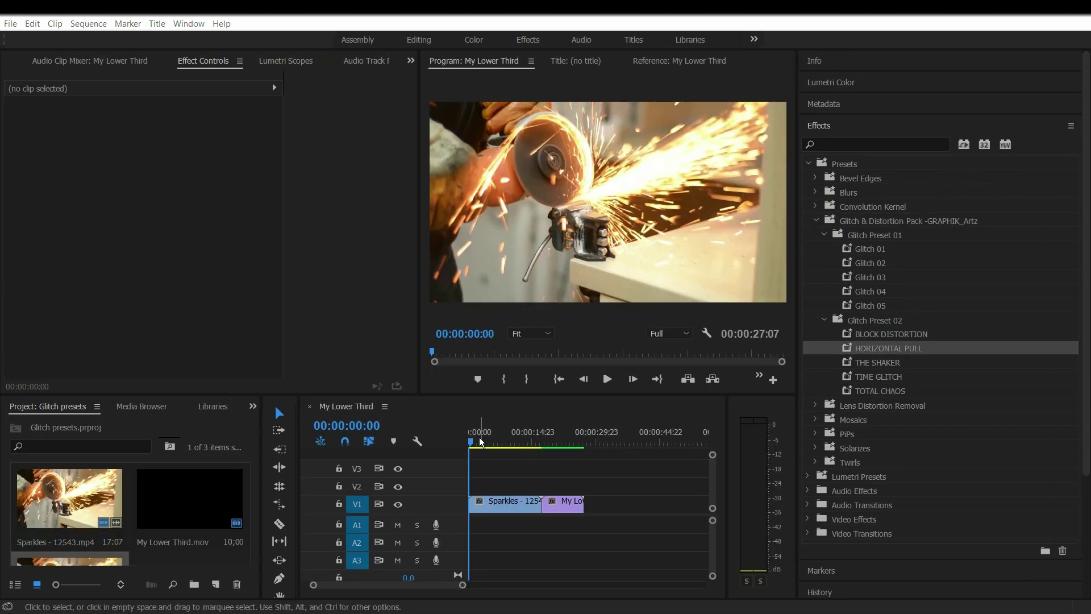
Step: Scrub the My Lower Third sequence back to its start and enlarge the Program monitor by narrowing the Effects panel
left_click(511, 445)
left_click_drag(510, 445, 469, 445)
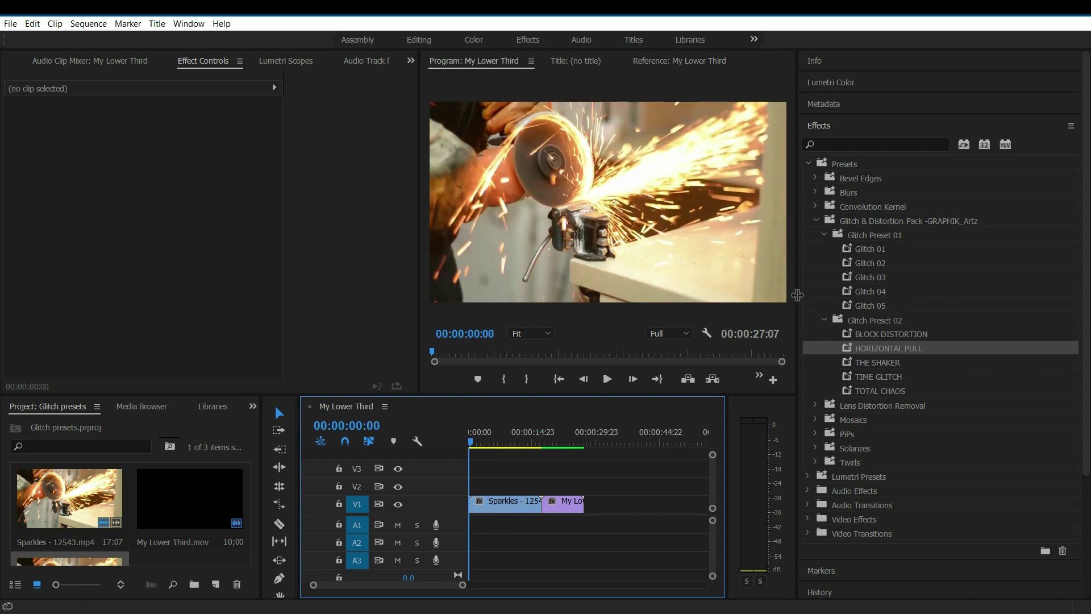
left_click_drag(798, 295, 914, 285)
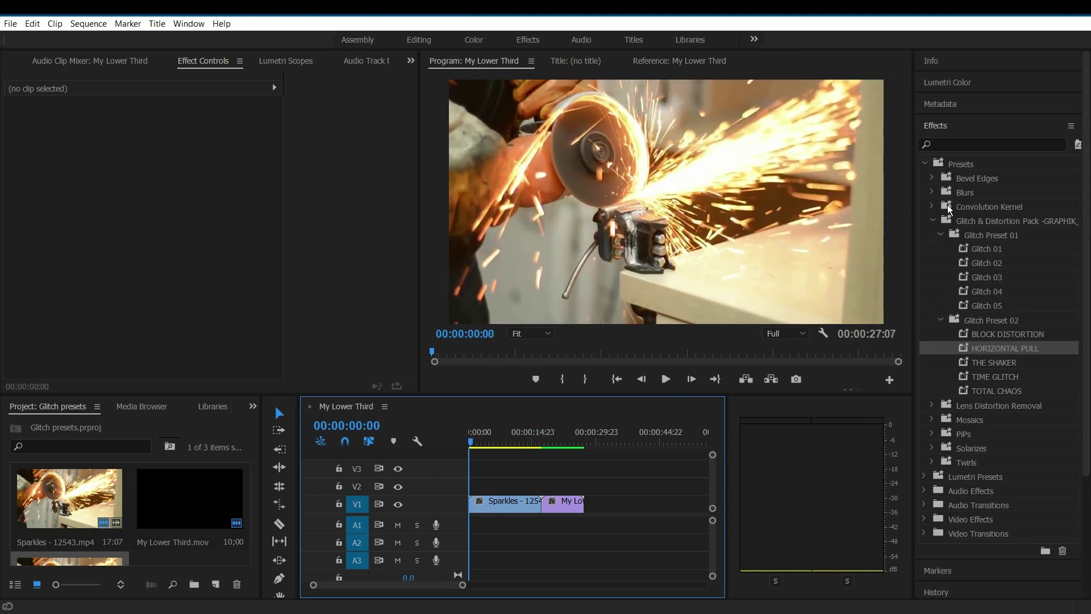
Step: Try the Glitch 01 preset on the Sparkles - 12543.mp4 clip, play it from the start, and undo it
left_click(980, 255)
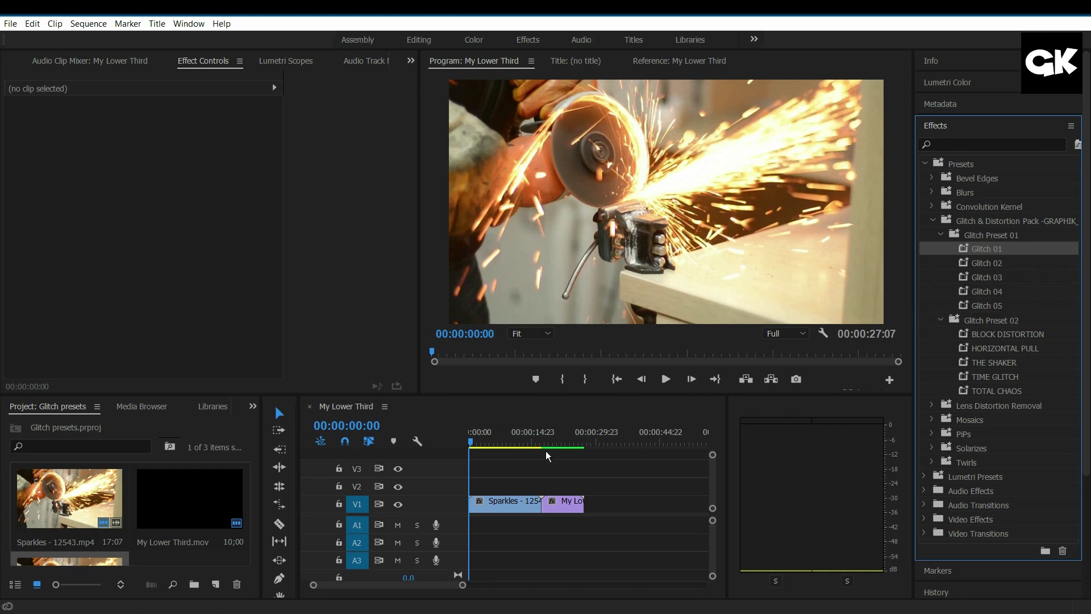
left_click_drag(547, 456, 486, 507)
left_click(485, 508)
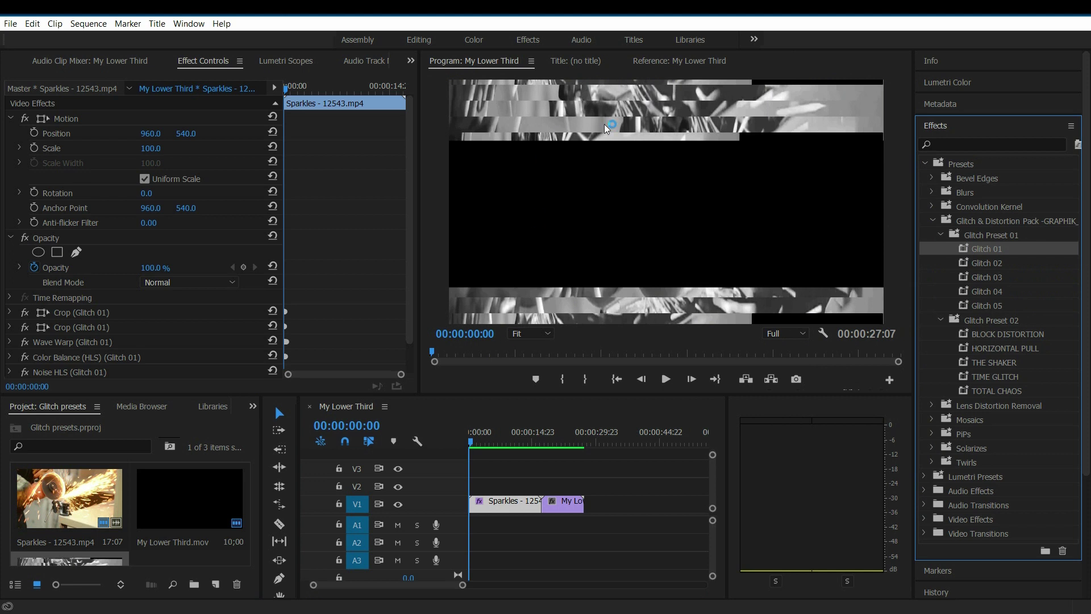
mouse_move(471, 443)
left_mouse_down()
mouse_move(485, 442)
mouse_move(471, 442)
left_mouse_up()
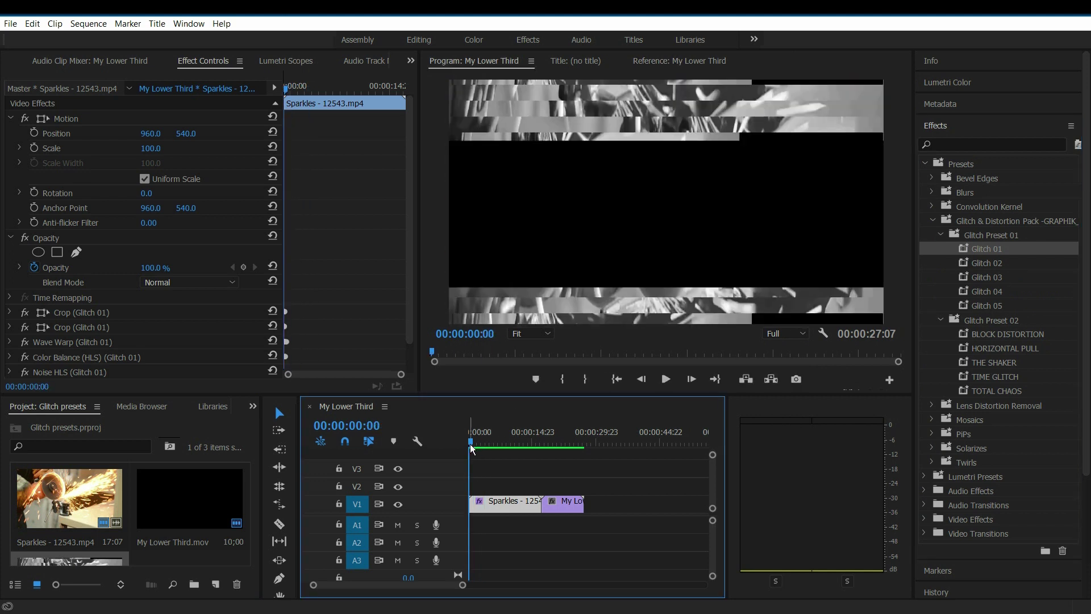
key("space")
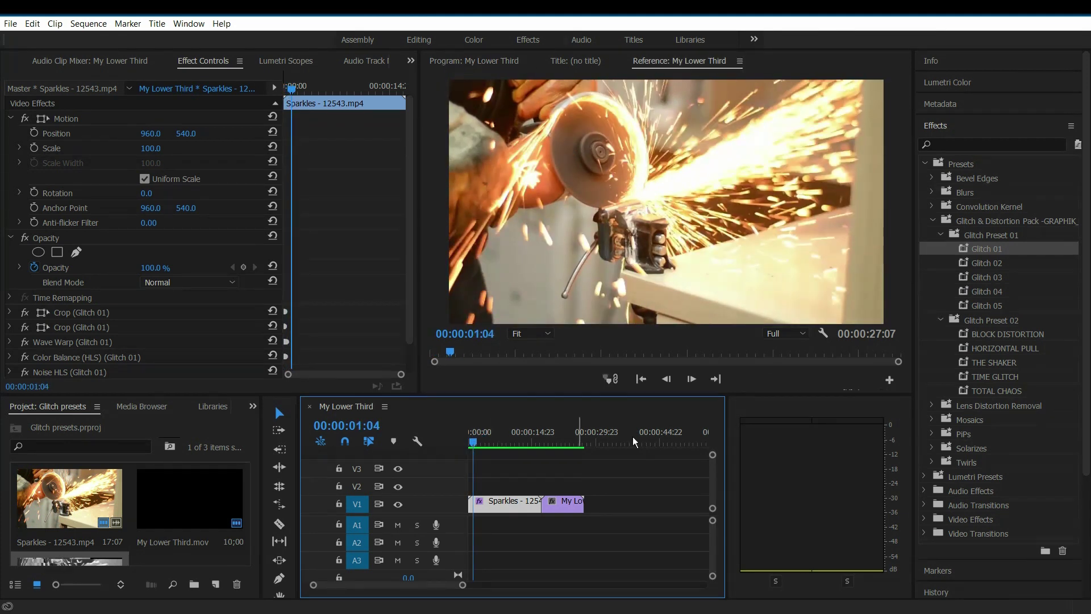
key("ctrl+z")
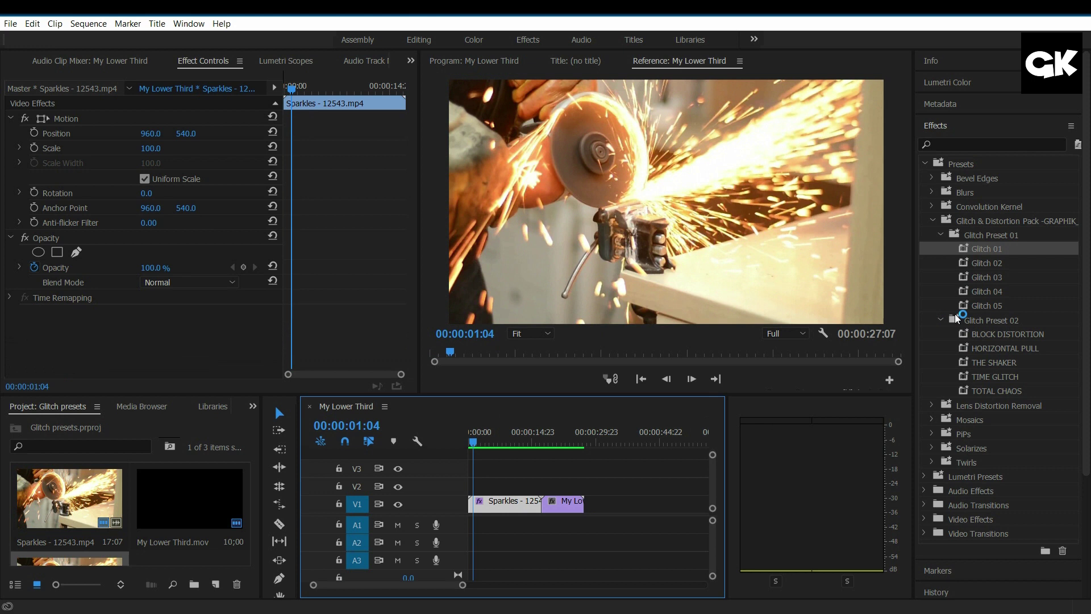
Step: Try the Glitch 02 preset on the Sparkles - 12543.mp4 clip, play it from the start, and undo it
left_click(988, 263)
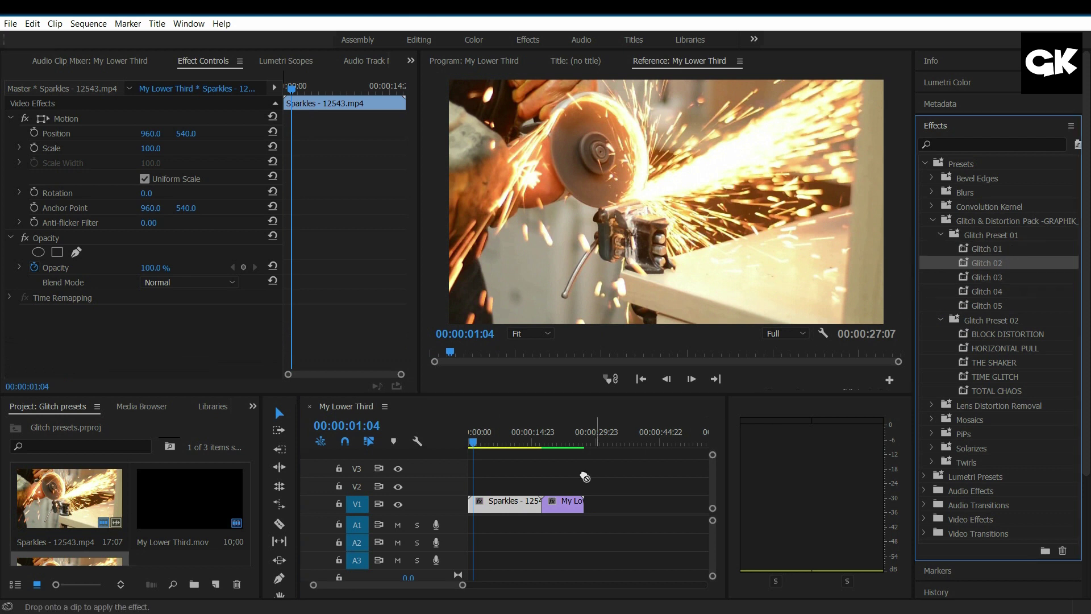
left_click_drag(585, 476, 526, 502)
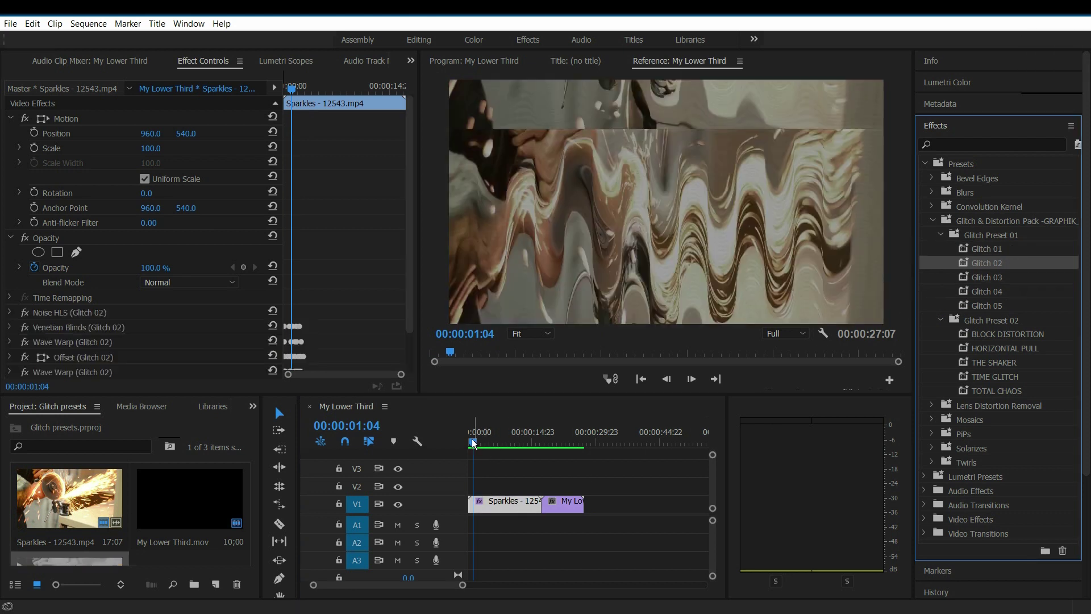
left_click_drag(473, 440, 466, 445)
key("space")
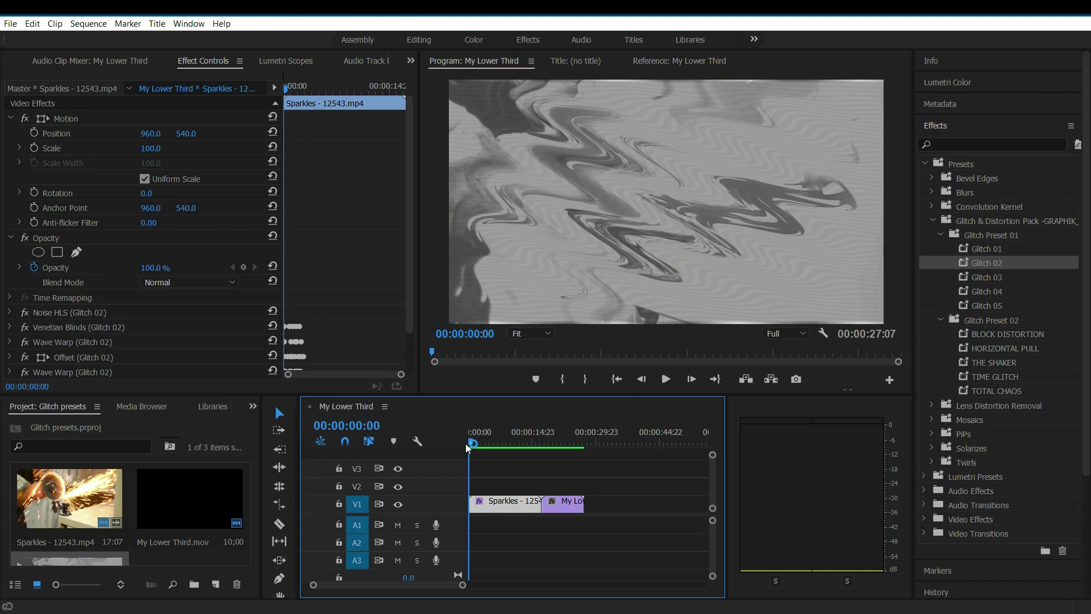
key("space")
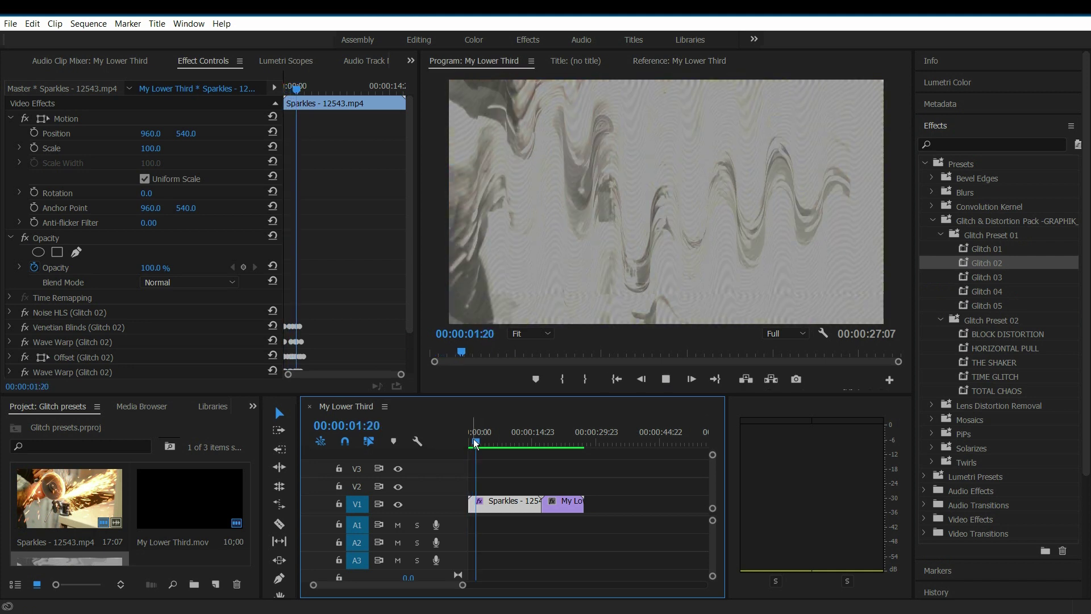
left_click(497, 443)
key("ctrl+z")
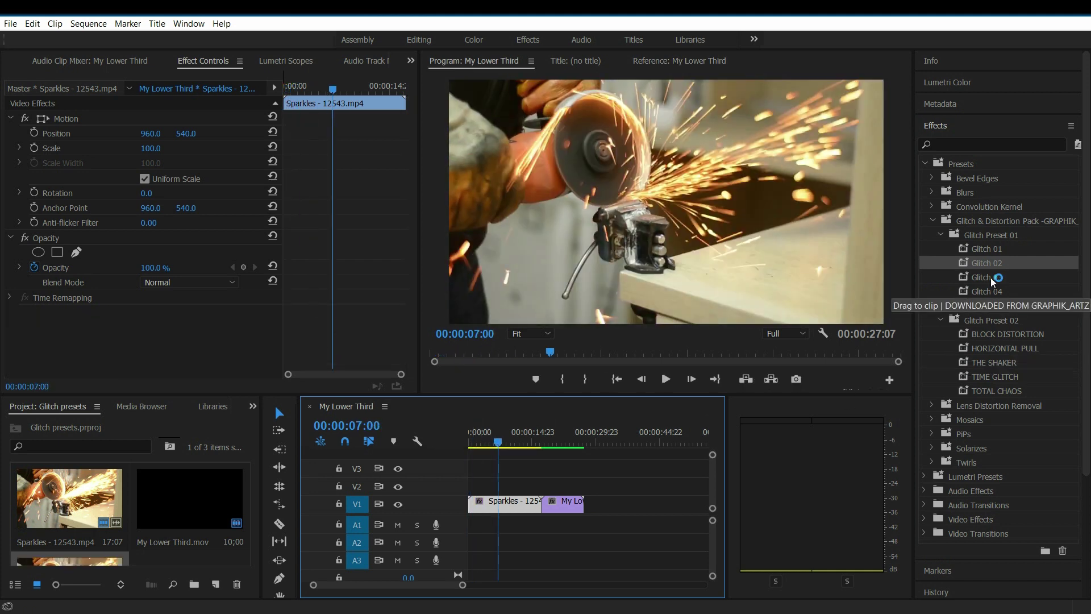
Step: Try the Glitch 03 preset on the Sparkles - 12543.mp4 clip, preview it, and undo it
left_click_drag(987, 277, 523, 505)
mouse_move(482, 443)
left_mouse_down()
mouse_move(467, 445)
mouse_move(494, 444)
left_mouse_up()
key("space")
key("ctrl+z")
Step: Try the Glitch 04 preset on the Sparkles - 12543.mp4 clip, play it from the start, and undo it
left_click_drag(999, 292, 514, 499)
left_click(469, 442)
key("space")
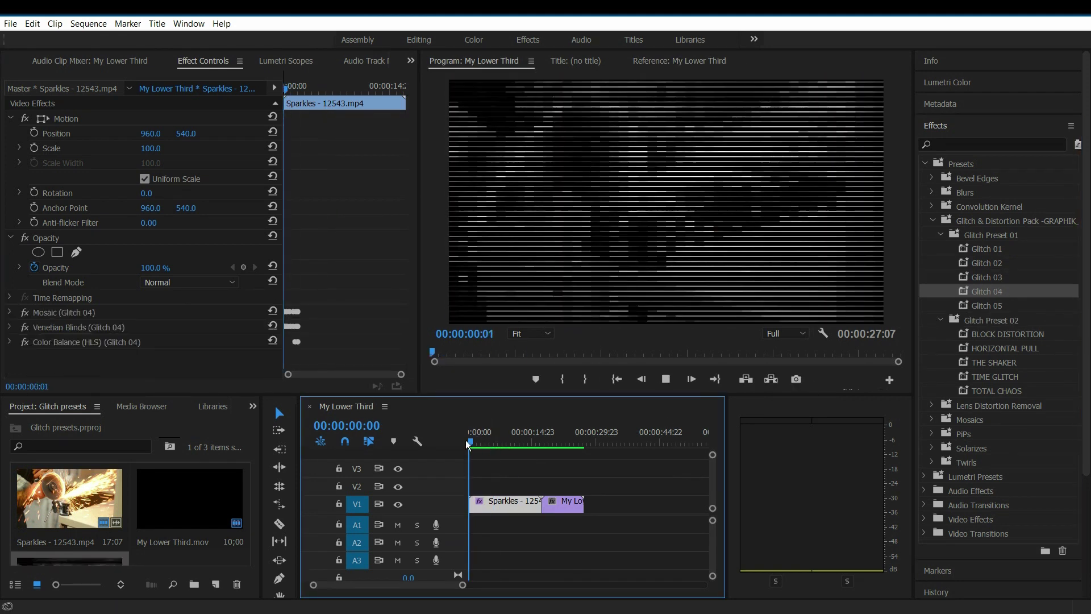
key("ctrl+z")
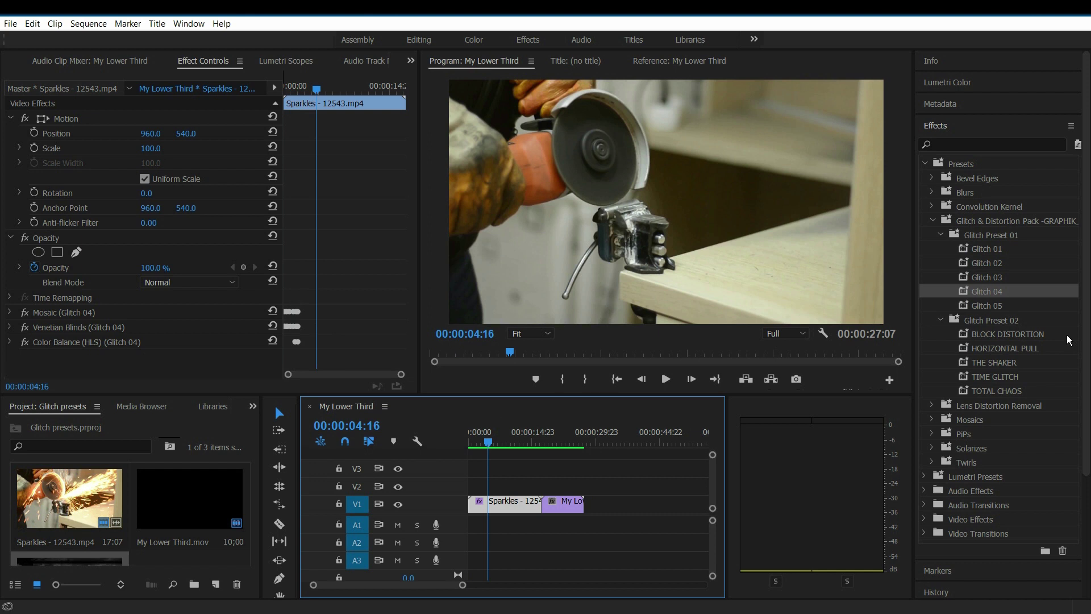
Step: Apply the Glitch 05 preset to the Sparkles - 12543.mp4 clip and preview it repeatedly from the start of the sequence
left_click_drag(987, 305, 512, 501)
left_click(467, 444)
key("space")
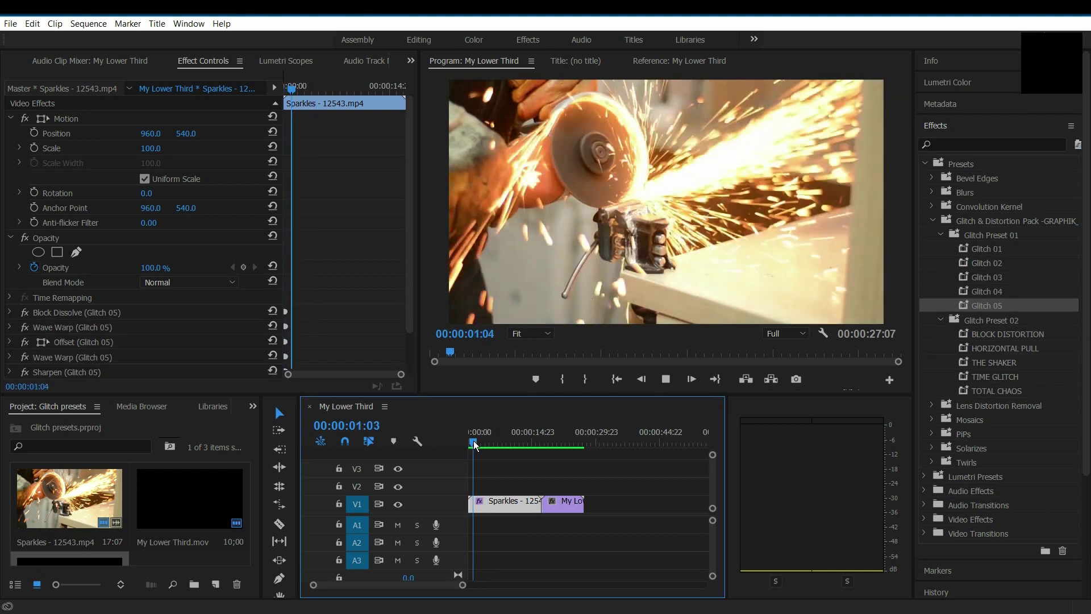
left_click(468, 445)
key("space")
key("space")
left_click_drag(462, 585, 437, 587)
left_click(469, 445)
key("space")
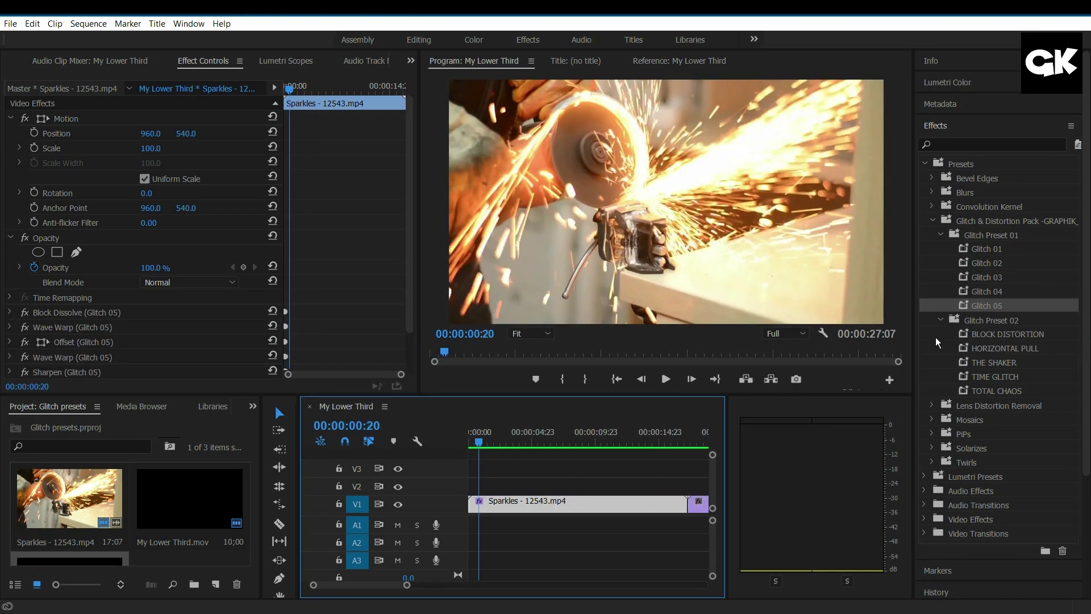
Step: Replace the Glitch 05 preset on the Sparkles - 12543.mp4 clip with BLOCK DISTORTION and preview it from near the start
key("ctrl+z")
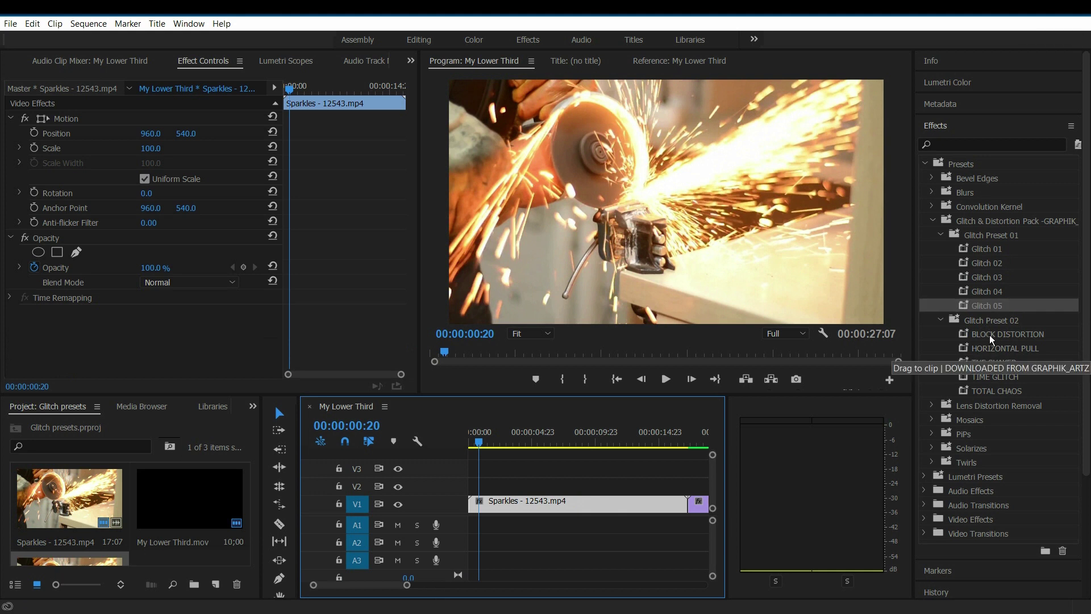
left_click_drag(992, 339, 572, 507)
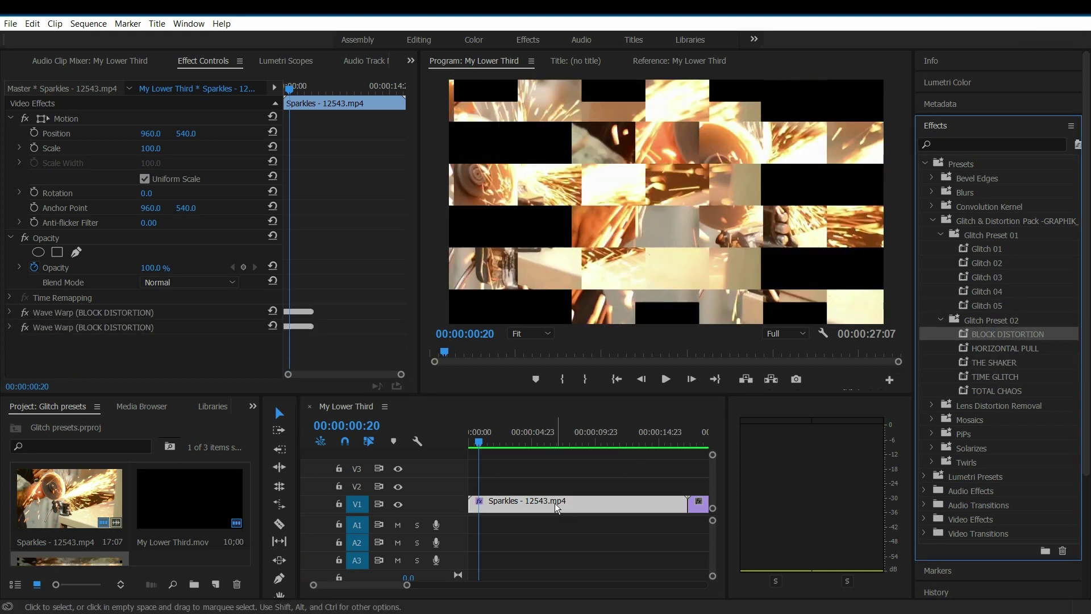
left_click(478, 444)
key("space")
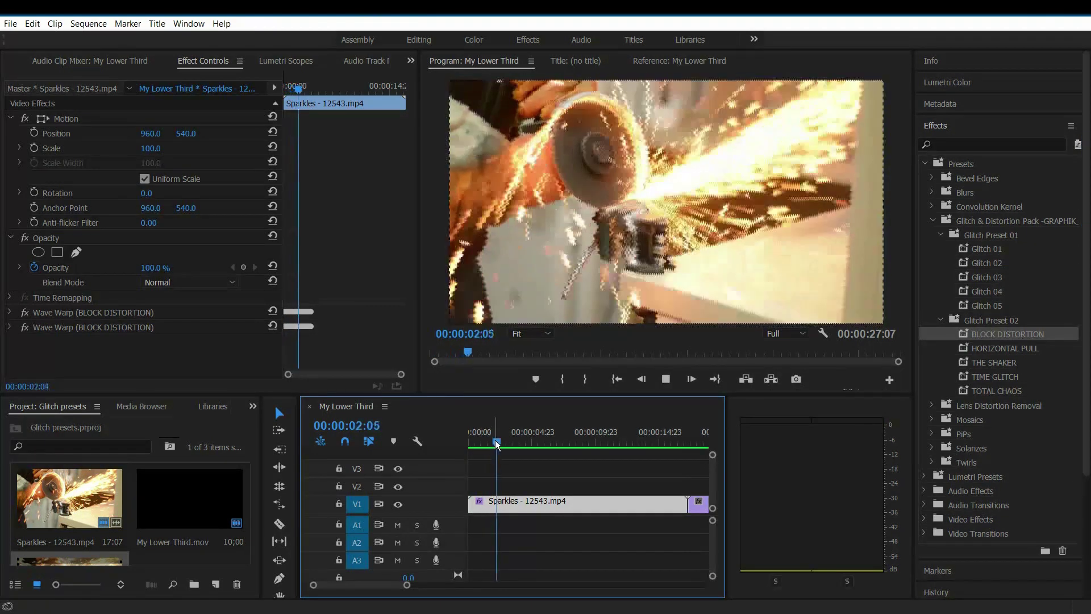
left_click(526, 447)
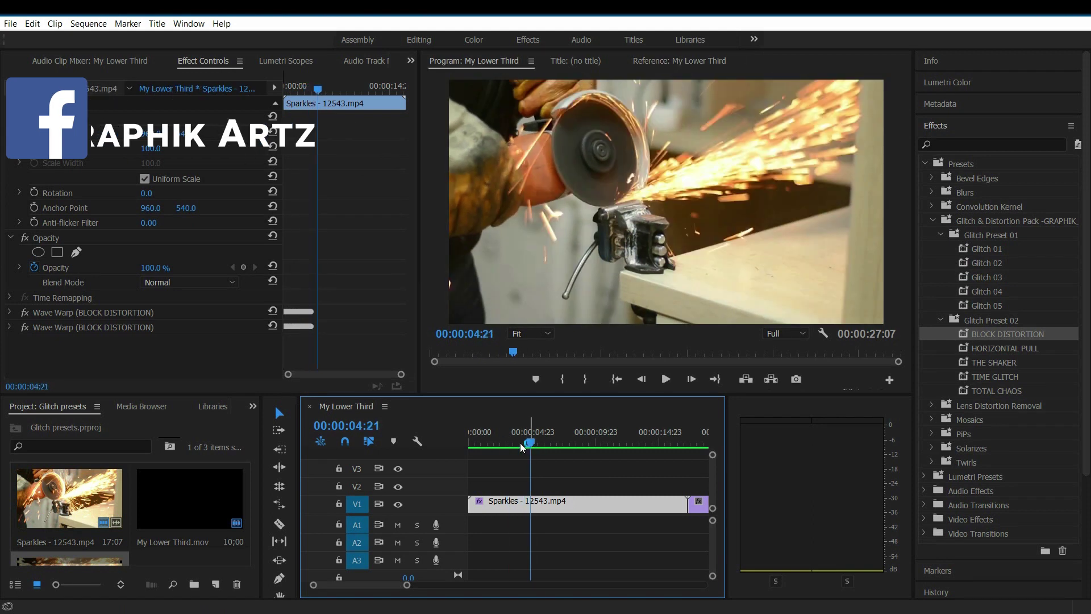
Step: Examine the BLOCK DISTORTION keyframes up close in the clip's effect timeline, scrub the opening of the sequence, and undo the preset
mouse_move(400, 375)
left_mouse_down()
mouse_move(360, 380)
mouse_move(412, 378)
left_mouse_up()
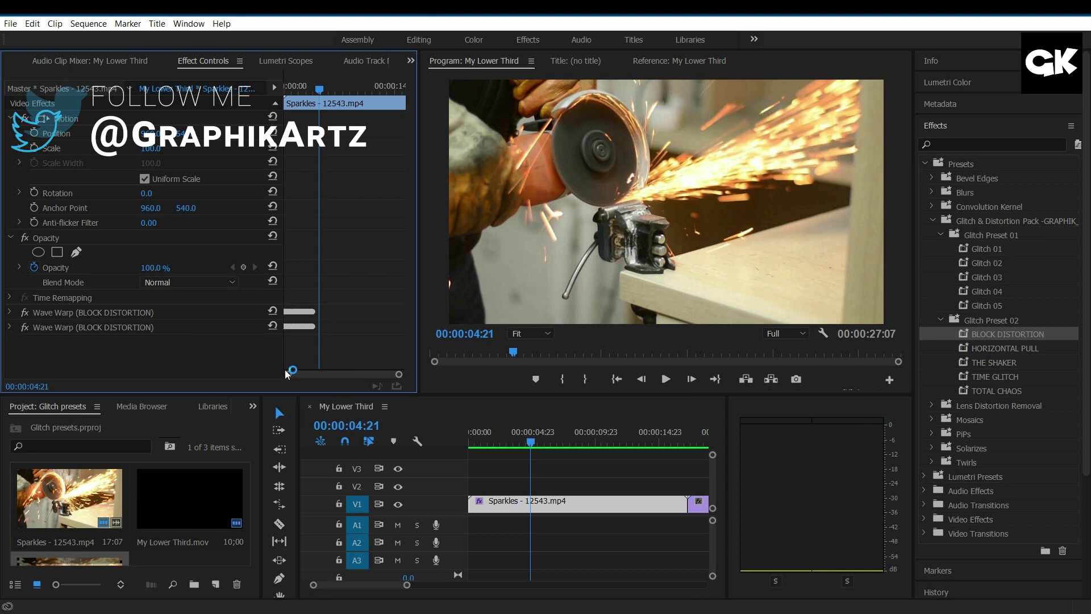
left_click_drag(300, 87, 284, 89)
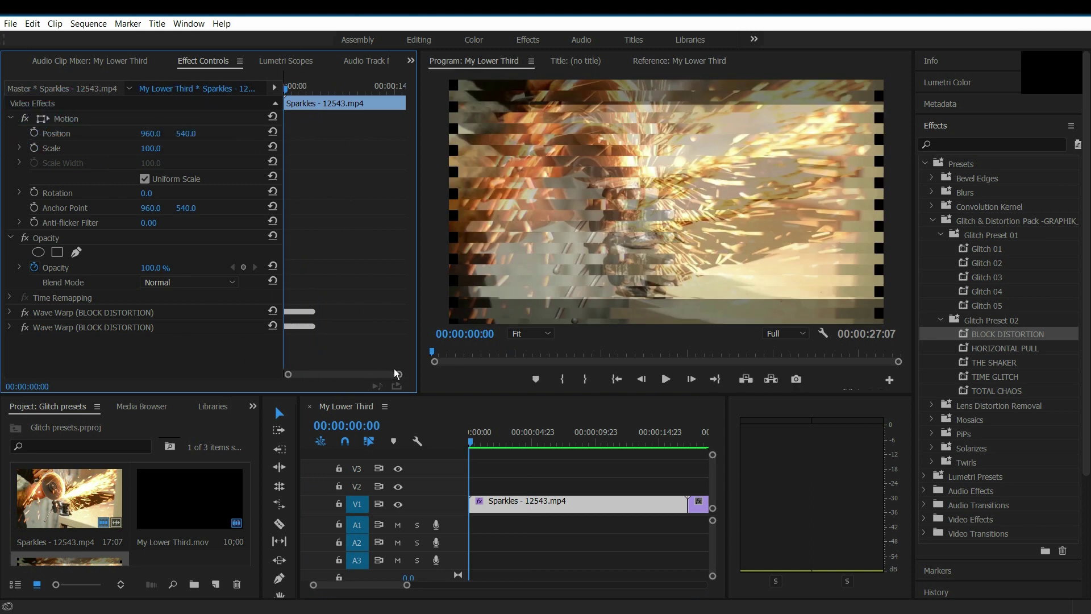
left_click_drag(399, 376, 316, 375)
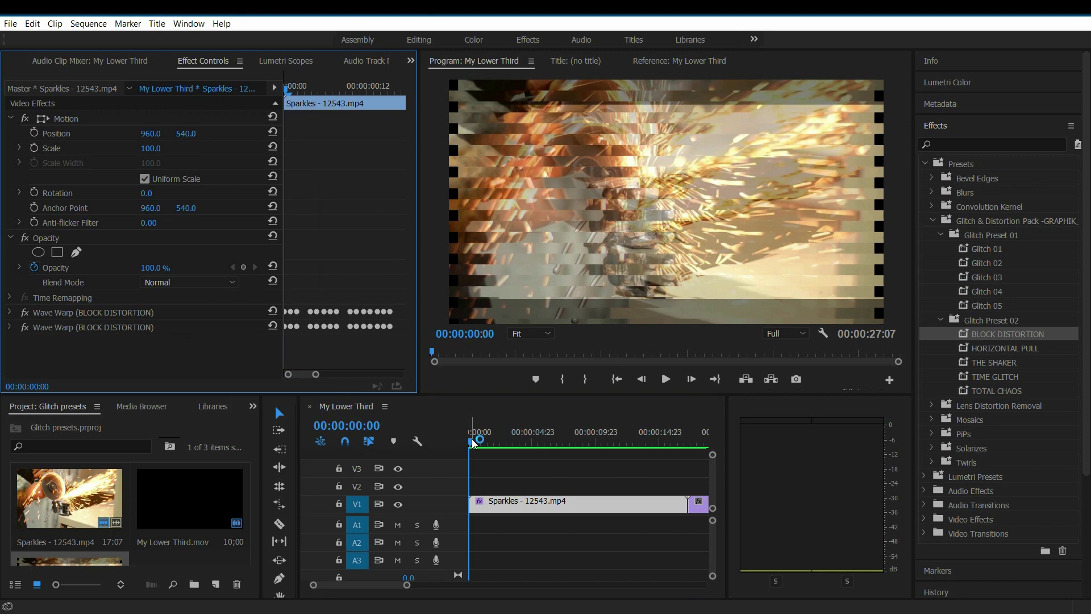
left_click(508, 444)
left_click(504, 443)
key("ctrl+z")
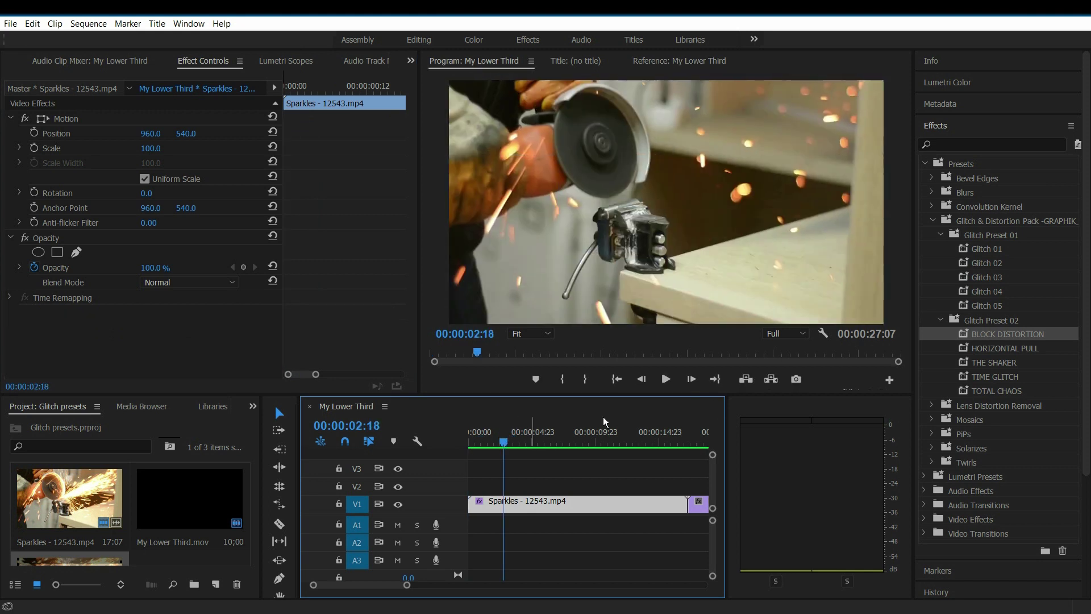
Step: Try the HORIZONTAL PULL preset on the Sparkles - 12543.mp4 clip, play it from the start, and undo it
left_click_drag(1026, 348, 517, 506)
left_click_drag(497, 443, 467, 443)
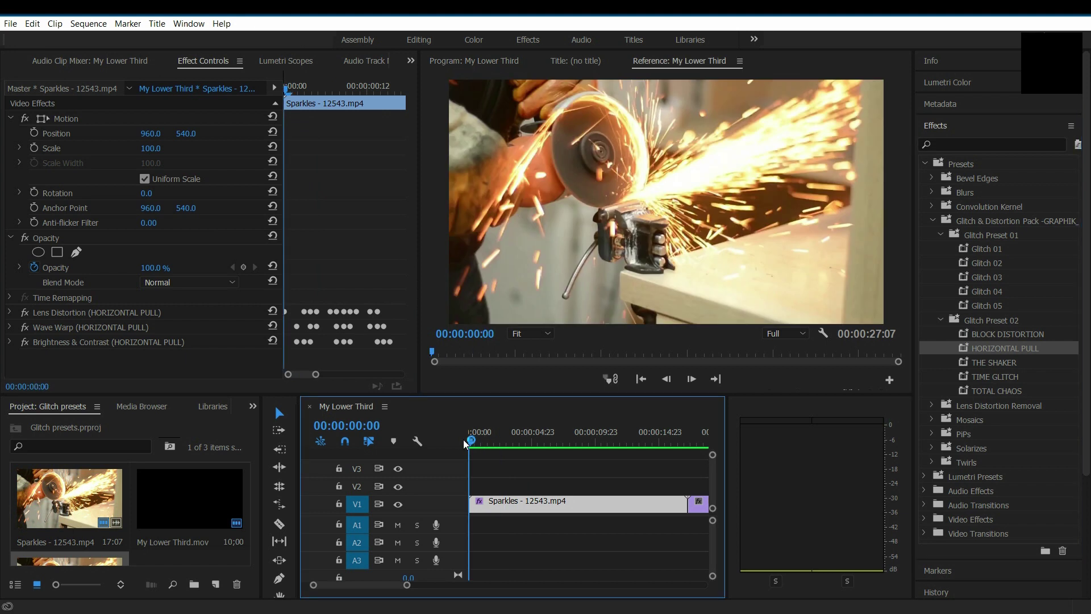
key("space")
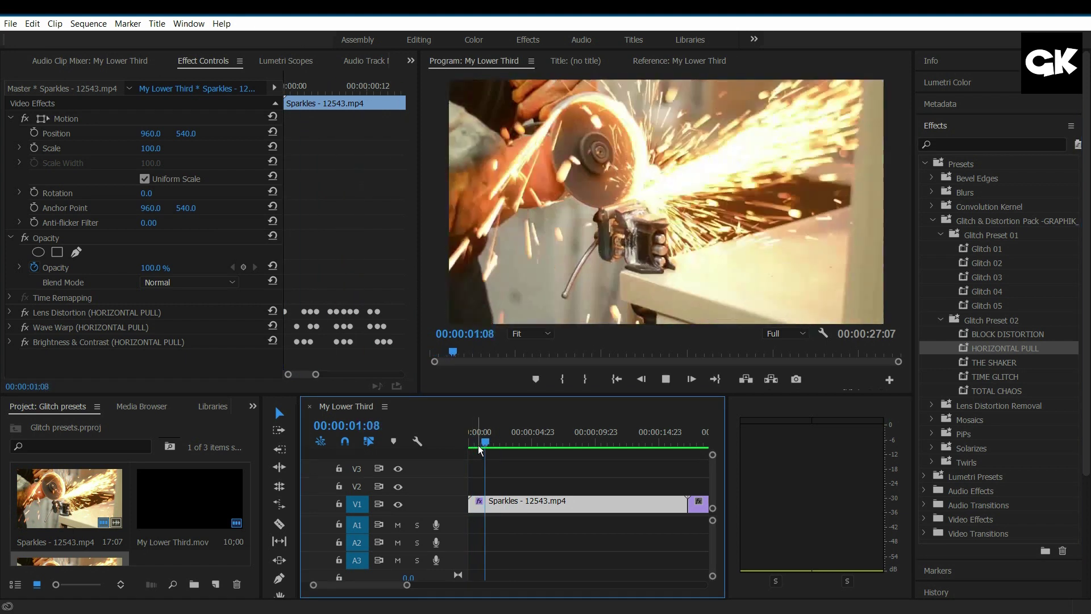
key("space")
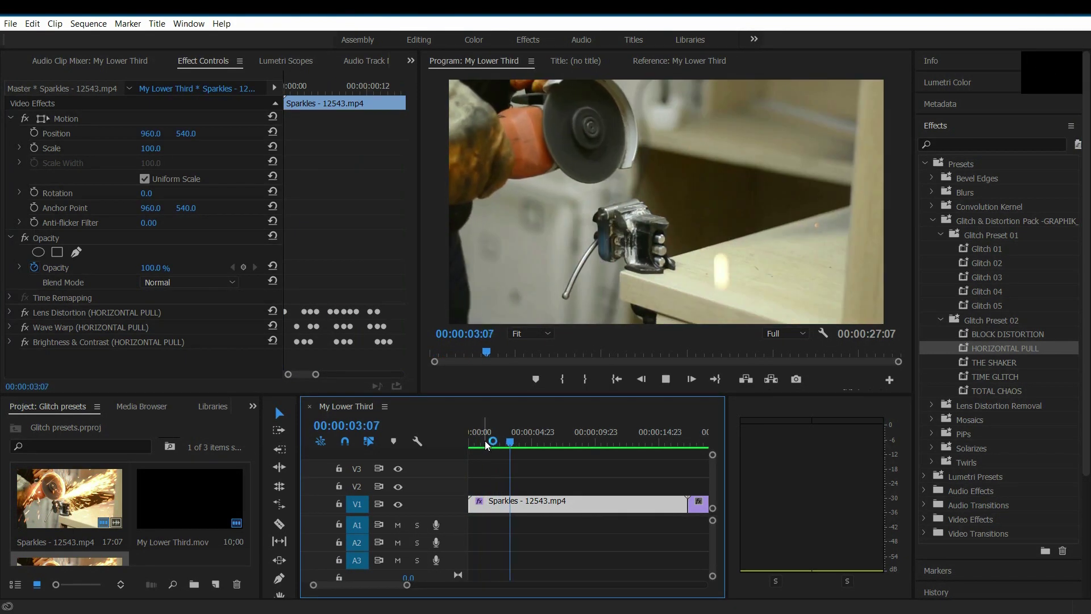
left_click(491, 441)
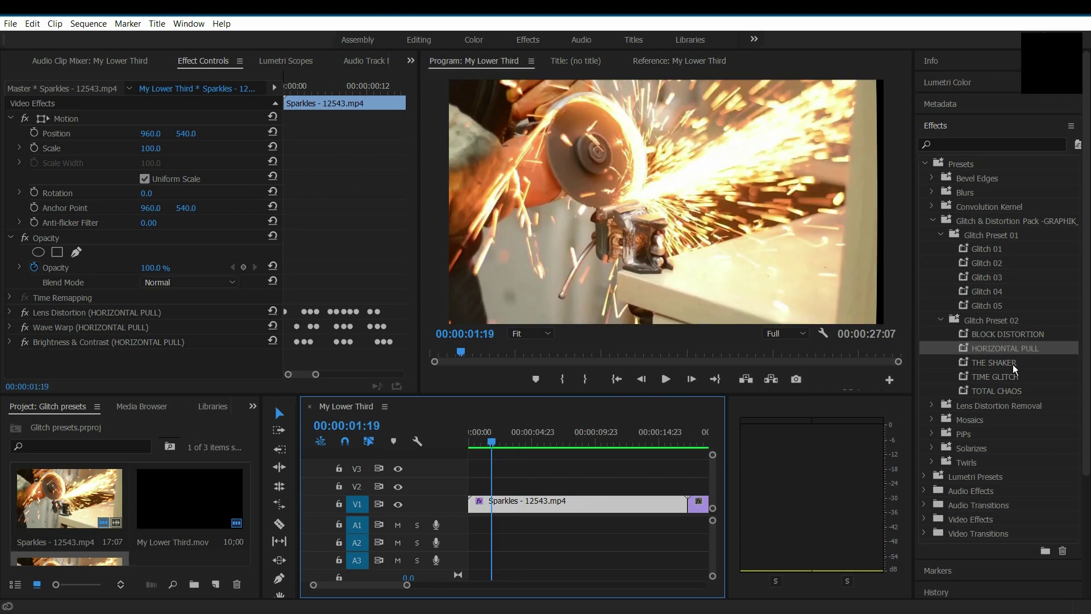
key("ctrl+z")
Step: Try THE SHAKER preset on the Sparkles - 12543.mp4 clip, rendering and playing its preview
left_click_drag(996, 362, 591, 505)
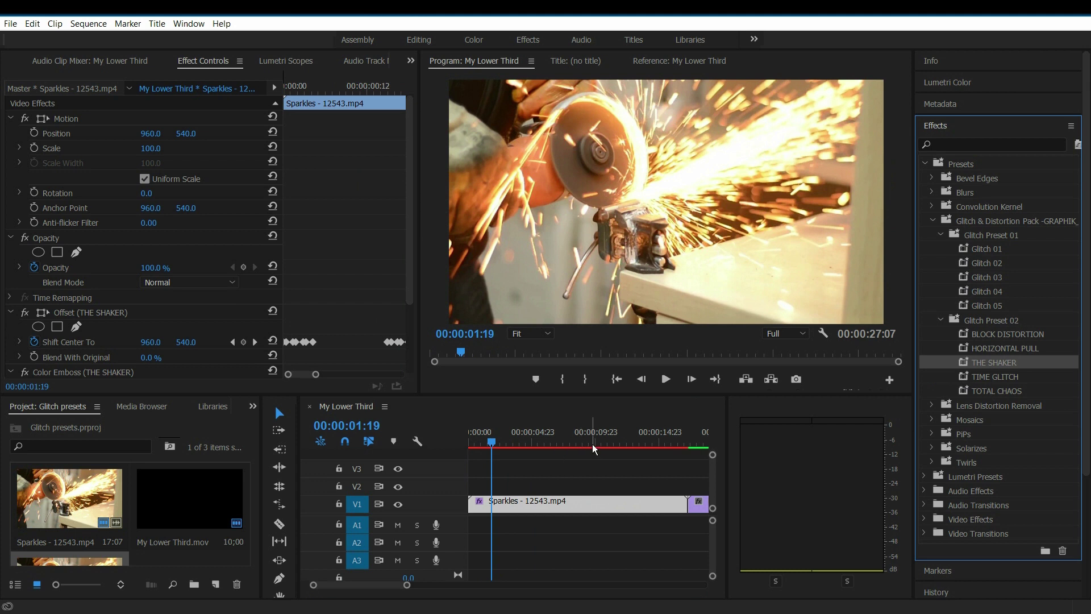
key("Return")
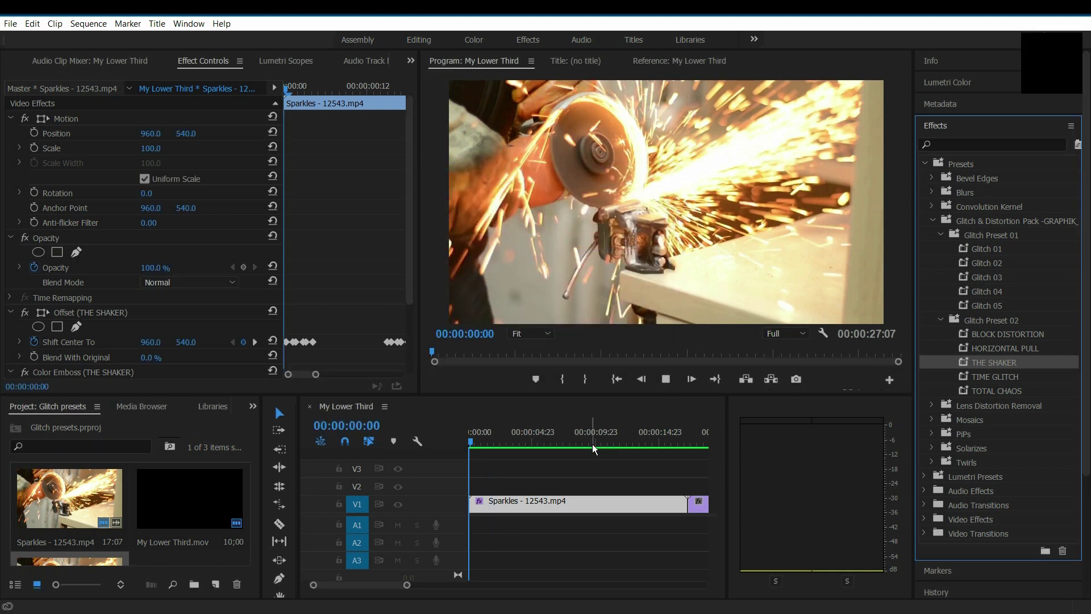
left_click(515, 443)
Step: Try the TIME GLITCH preset on the Sparkles - 12543.mp4 clip, render its preview, and scrub through the opening
left_click_drag(996, 376, 565, 503)
key("Return")
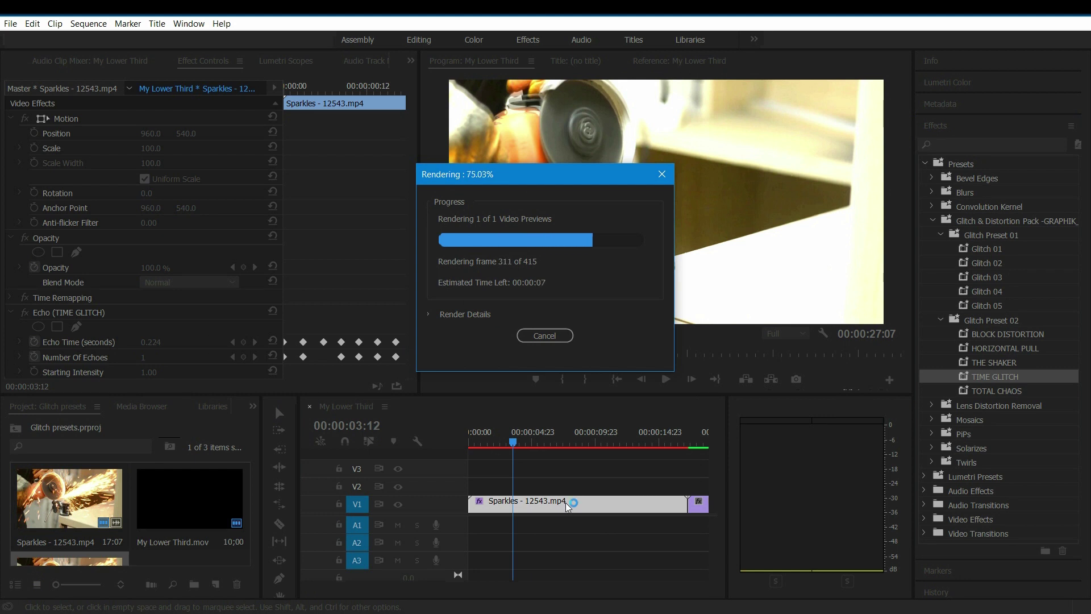
mouse_move(473, 442)
left_mouse_down()
mouse_move(452, 434)
mouse_move(494, 443)
left_mouse_up()
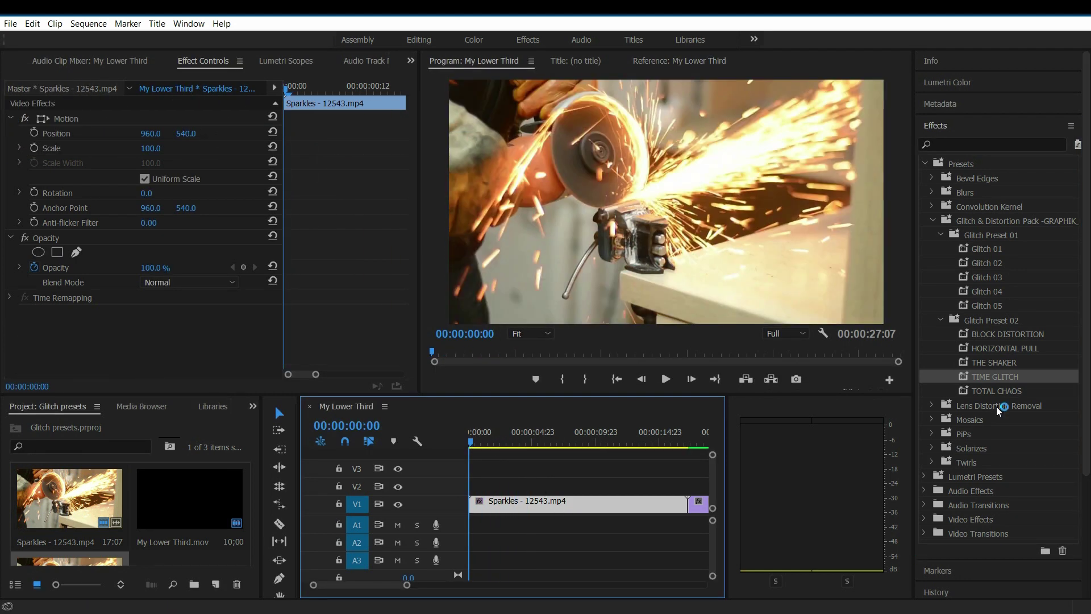
Step: Try the TOTAL CHAOS preset on the Sparkles - 12543.mp4 clip, render it, and play and scrub it from the start
left_click_drag(992, 390, 583, 505)
left_click_drag(583, 505, 581, 506)
key("Return")
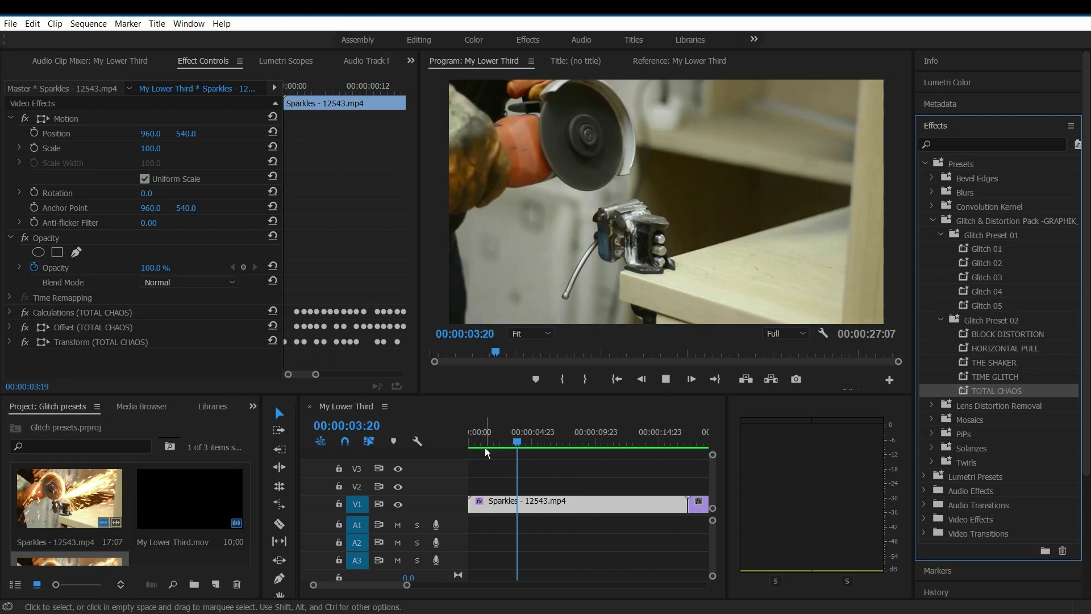
left_click(472, 443)
key("space")
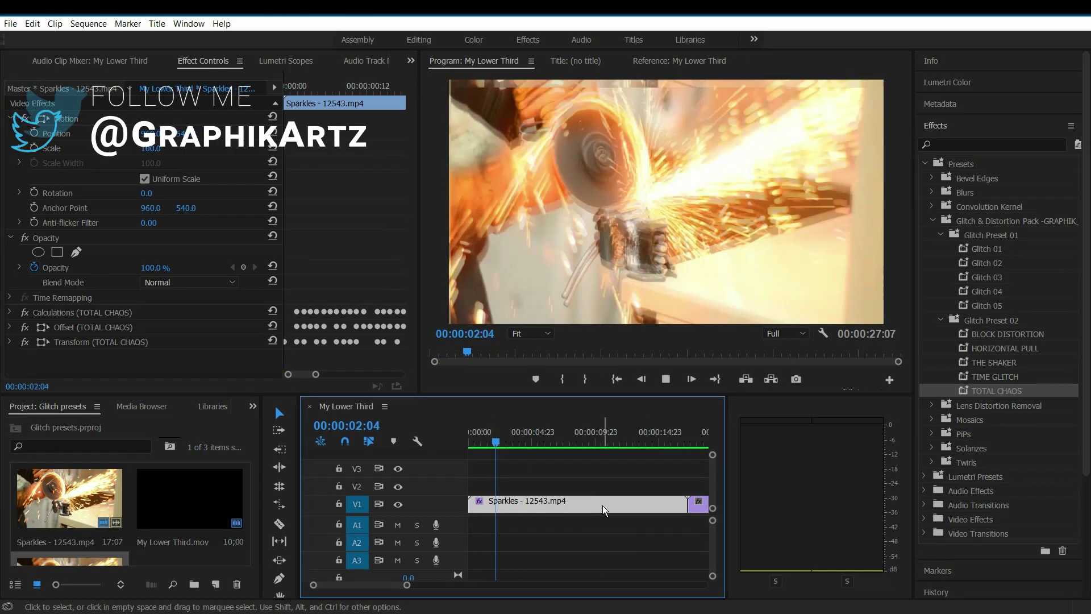
left_click_drag(509, 444, 476, 445)
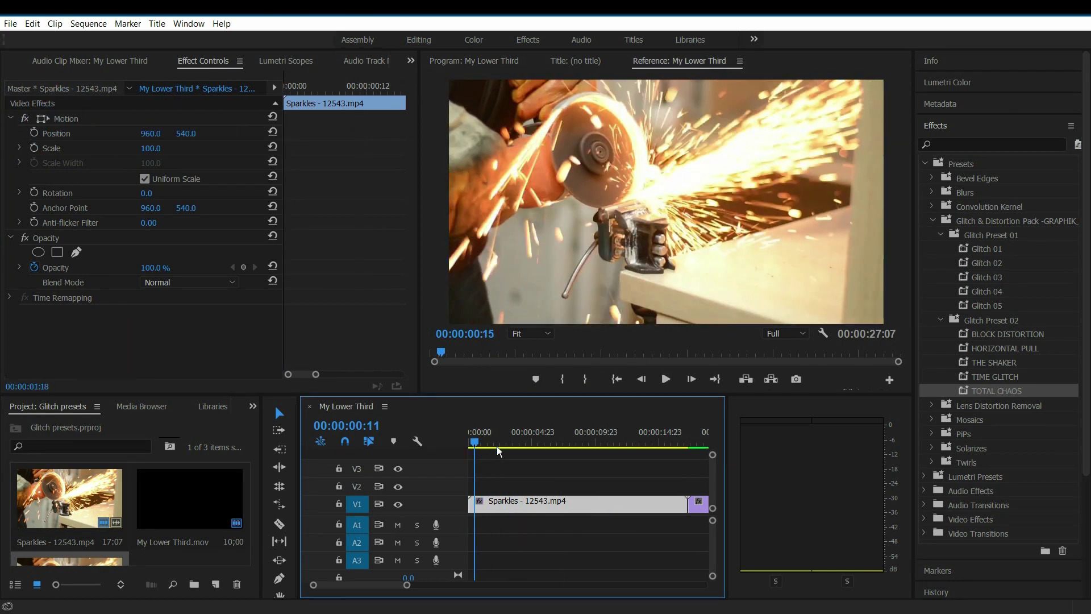
left_click(497, 445)
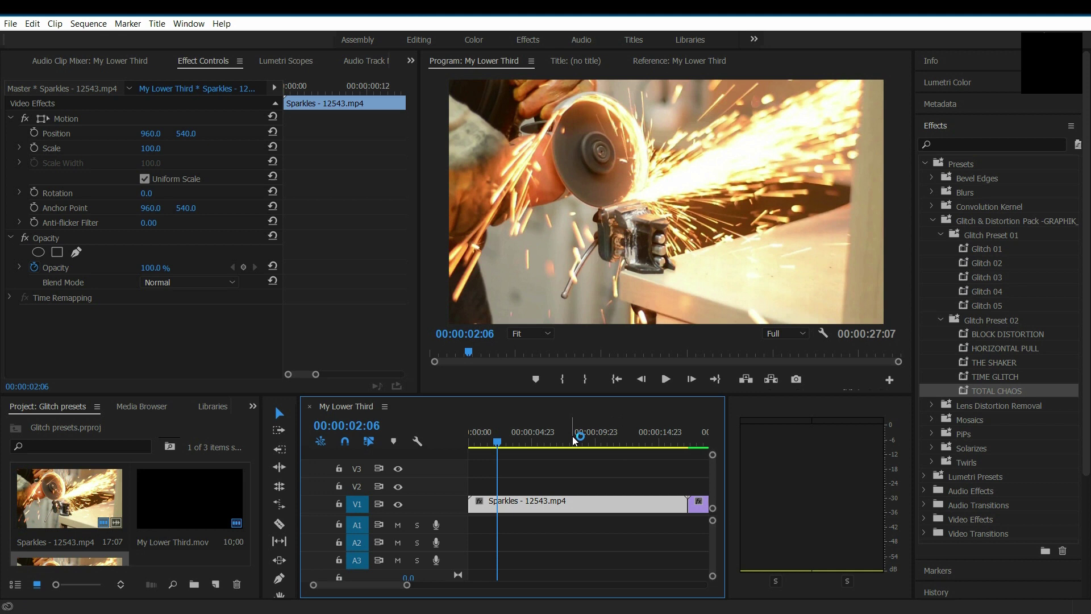
Step: Split the Sparkles - 12543.mp4 clip at 00:00:10:23 with the Razor tool and return to the Selection tool
left_click_drag(575, 442, 608, 443)
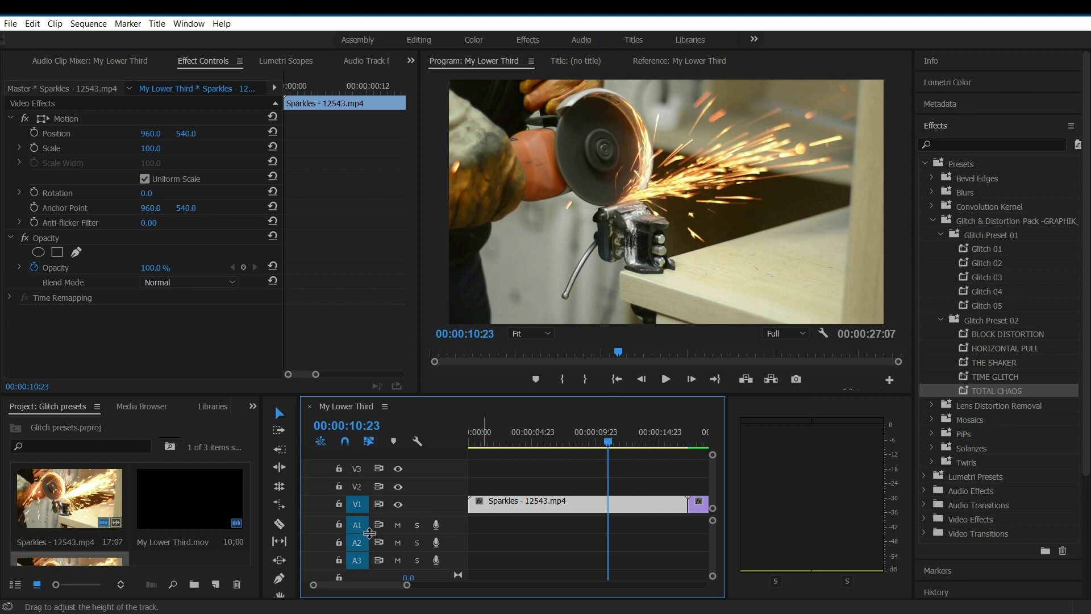
left_click(279, 524)
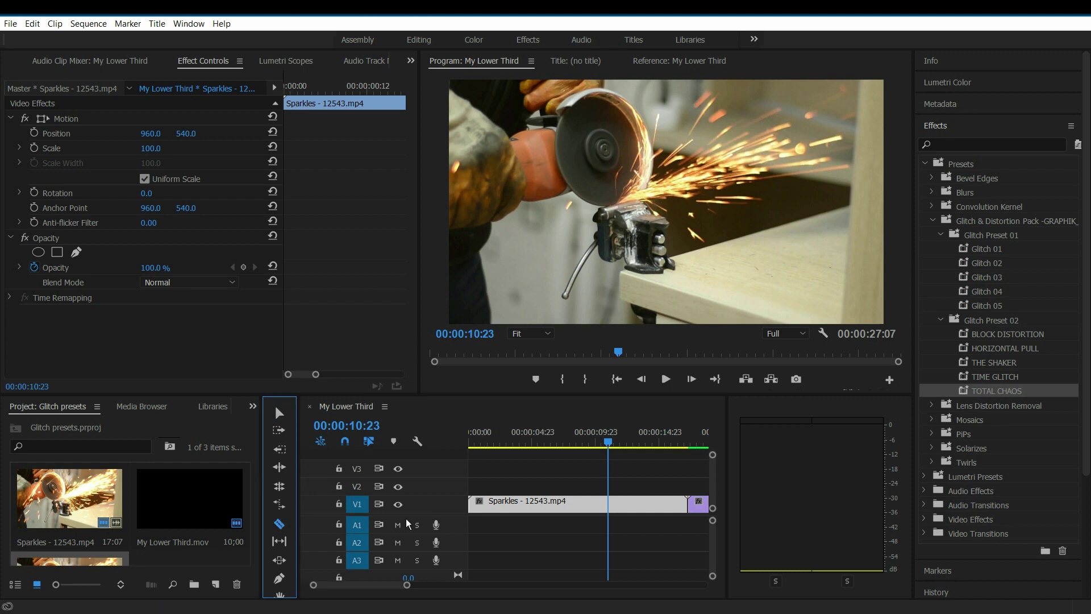
left_click(608, 504)
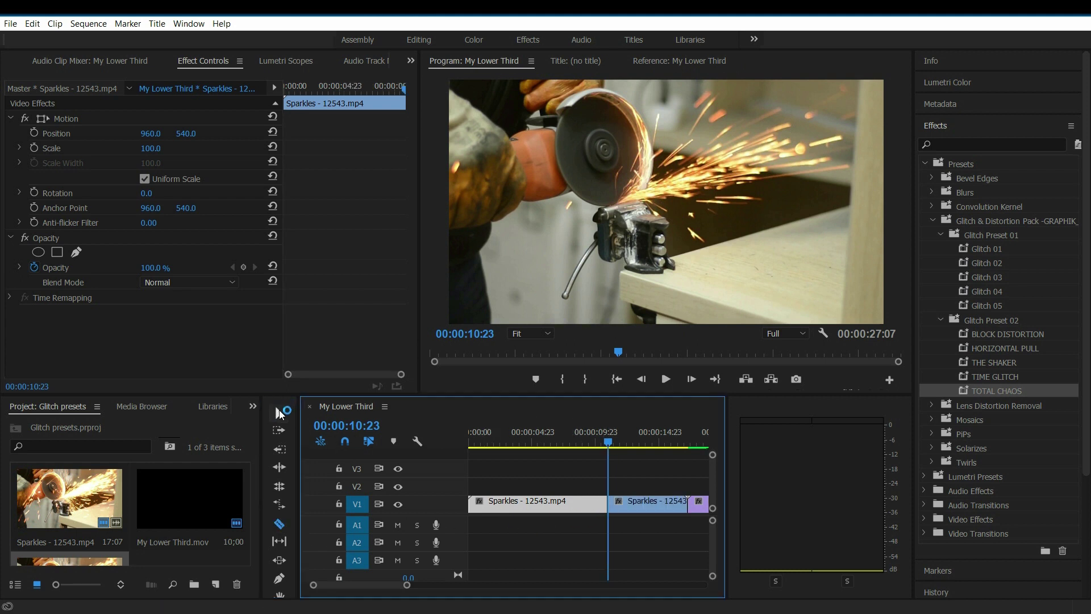
left_click(279, 412)
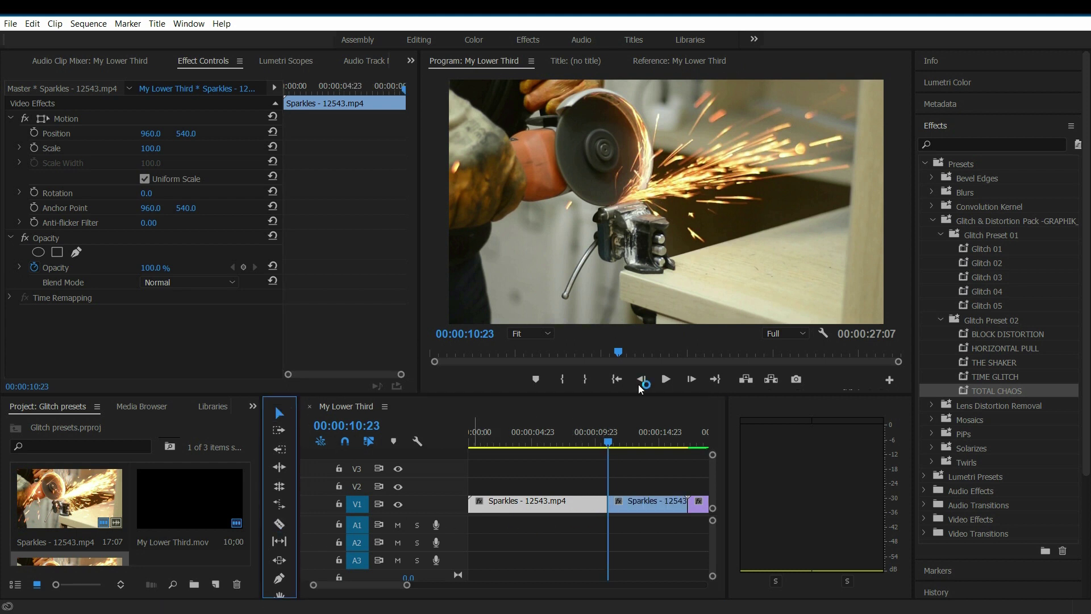
Step: Apply the Glitch 03 preset to the second part of the Sparkles - 12543.mp4 clip and preview the transition across the cut
left_click(988, 277)
left_click_drag(632, 502, 629, 506)
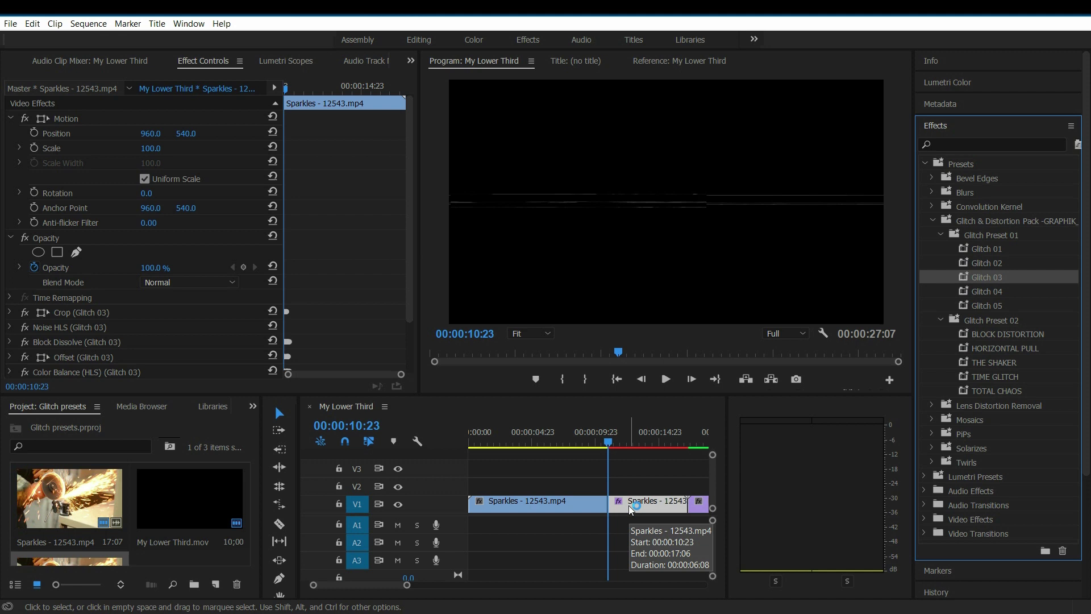
mouse_move(611, 442)
left_mouse_down()
mouse_move(625, 445)
mouse_move(599, 441)
left_mouse_up()
key("space")
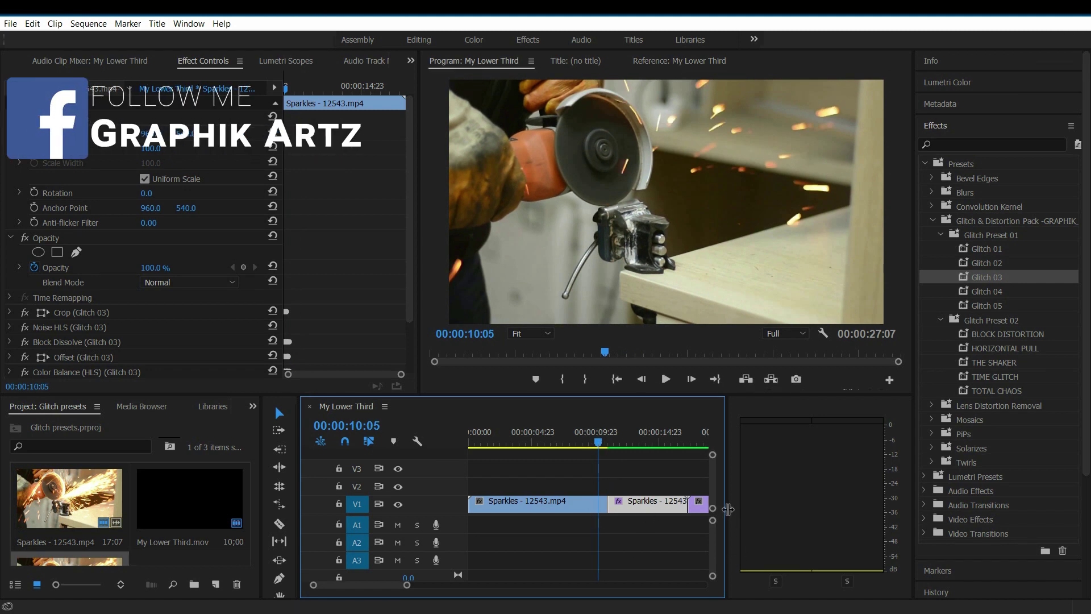
Step: Widen the timeline, split the My Lower Third.mov clip partway through, and apply the Glitch 04 preset to its second part
left_click_drag(728, 509, 874, 506)
left_click_drag(717, 440, 753, 437)
mouse_move(989, 291)
left_mouse_down()
mouse_move(752, 514)
mouse_move(981, 302)
left_mouse_up()
left_click(279, 523)
left_click_drag(723, 441, 704, 445)
left_click(738, 504)
Step: Play the cut into the Glitch 04 part of the My Lower Third.mov clip repeatedly
left_click(728, 437)
key("space")
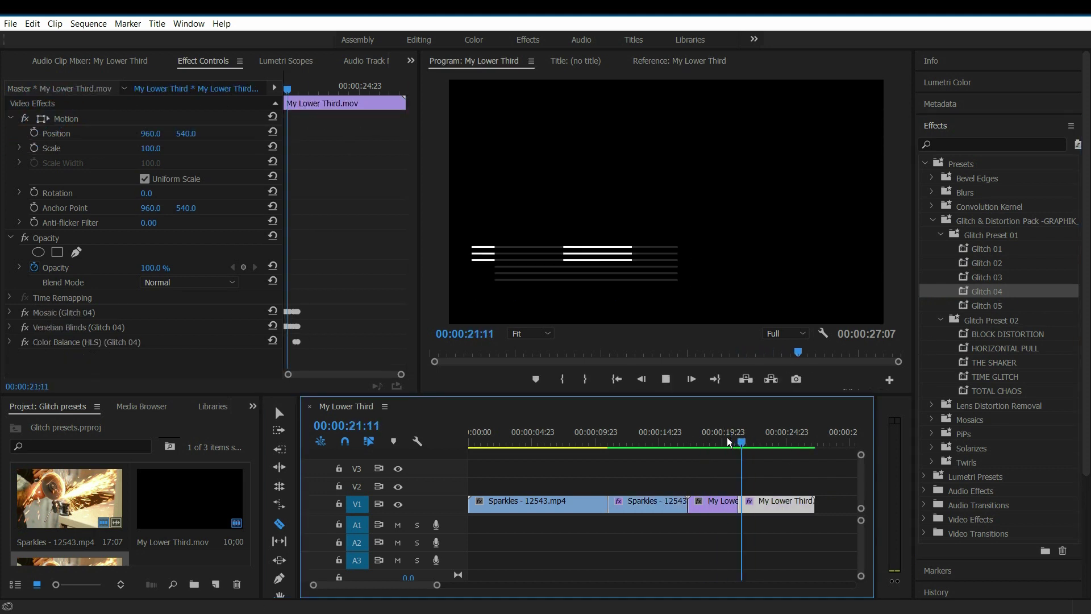
left_click_drag(728, 438, 724, 441)
key("space")
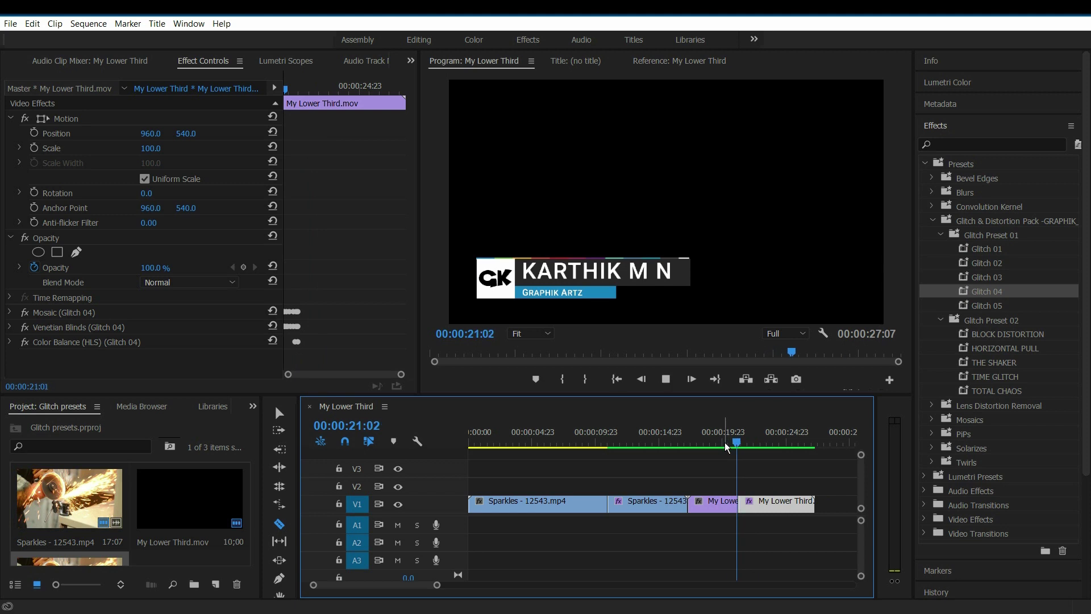
key("space")
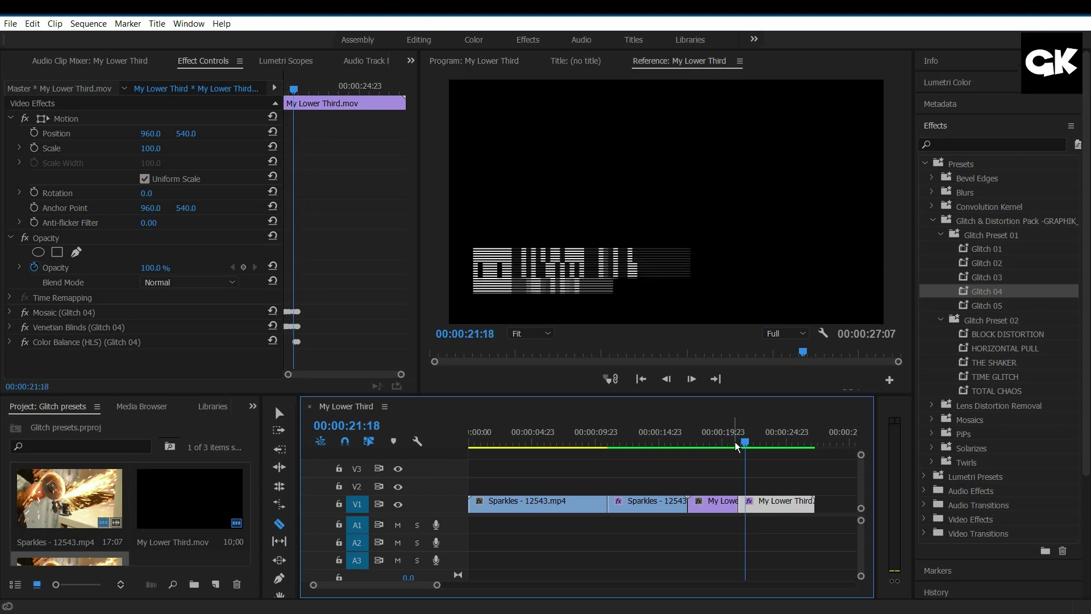
mouse_move(735, 441)
left_mouse_down()
mouse_move(722, 439)
mouse_move(733, 441)
left_mouse_up()
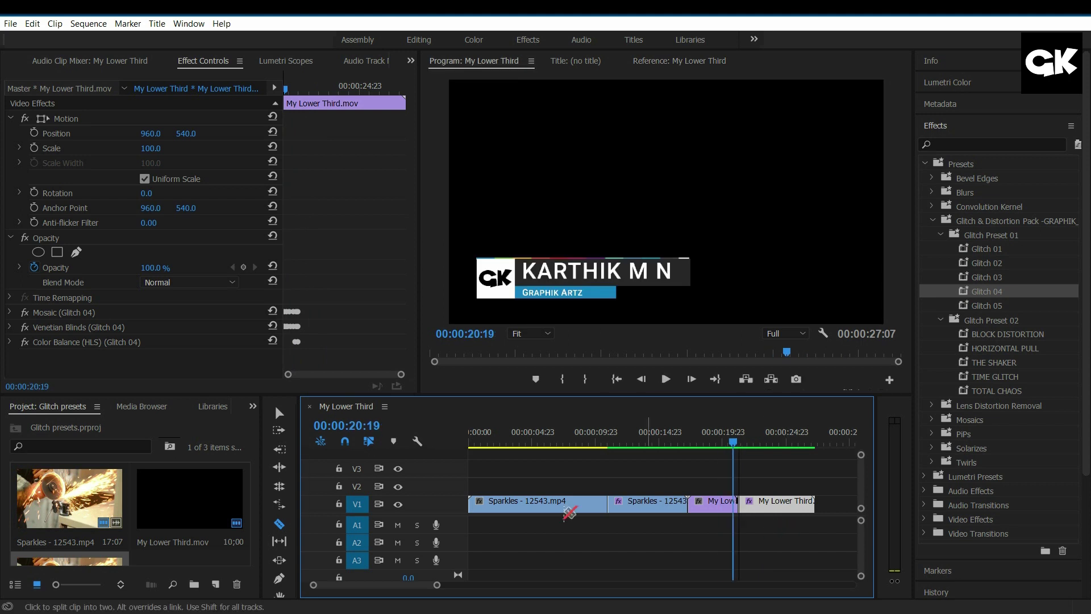
Step: Place the Glitch title on track V2 above the Sparkles - 12543.mp4 clip and scrub over it
left_click(279, 413)
left_click_drag(694, 525, 791, 501)
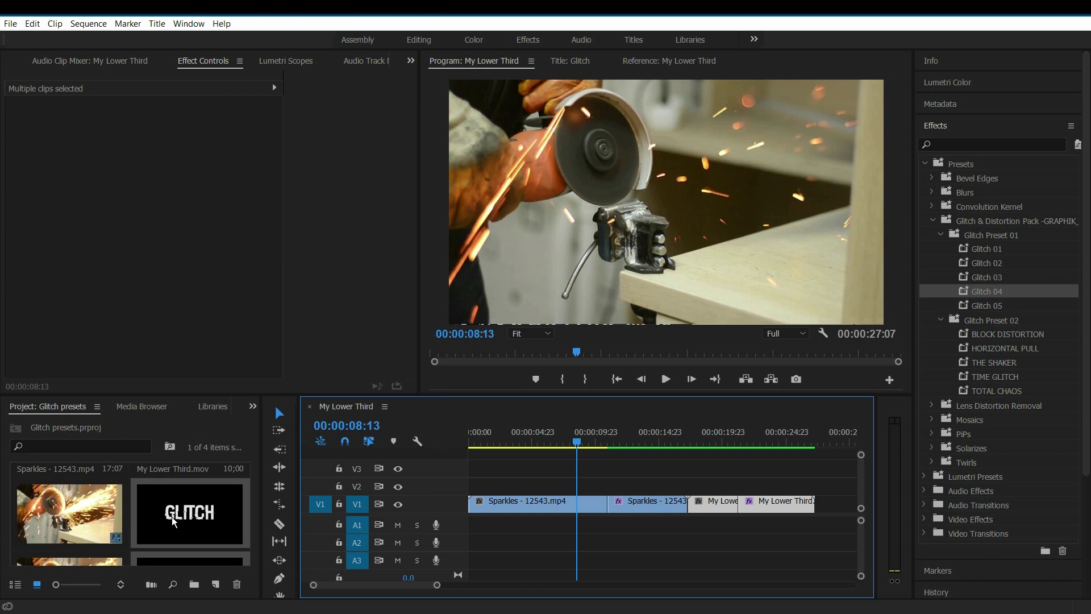
left_click(167, 530)
left_click_drag(573, 442, 557, 488)
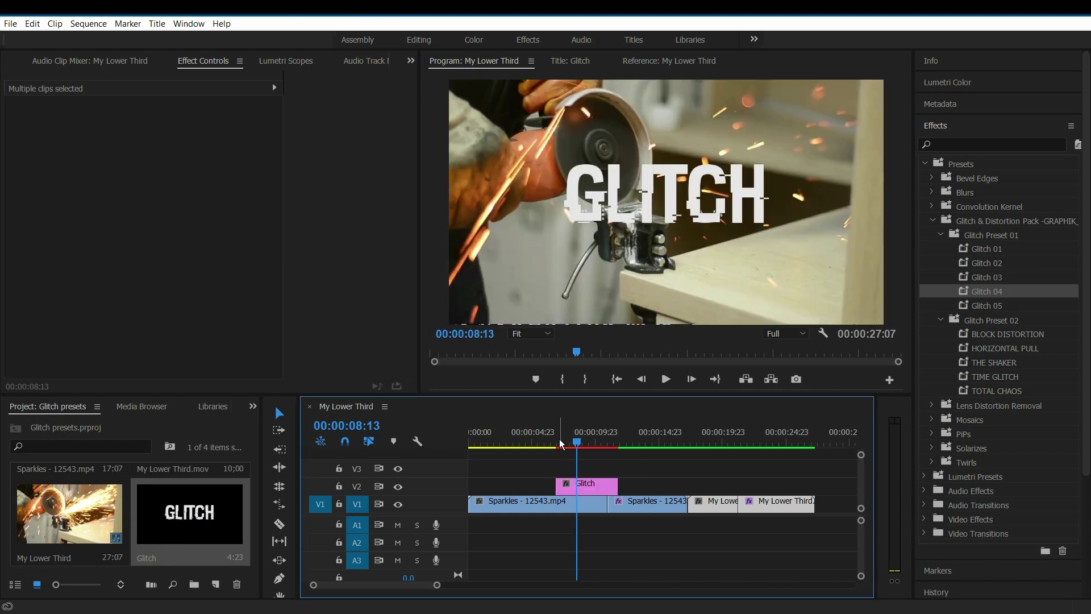
left_click_drag(553, 438, 570, 438)
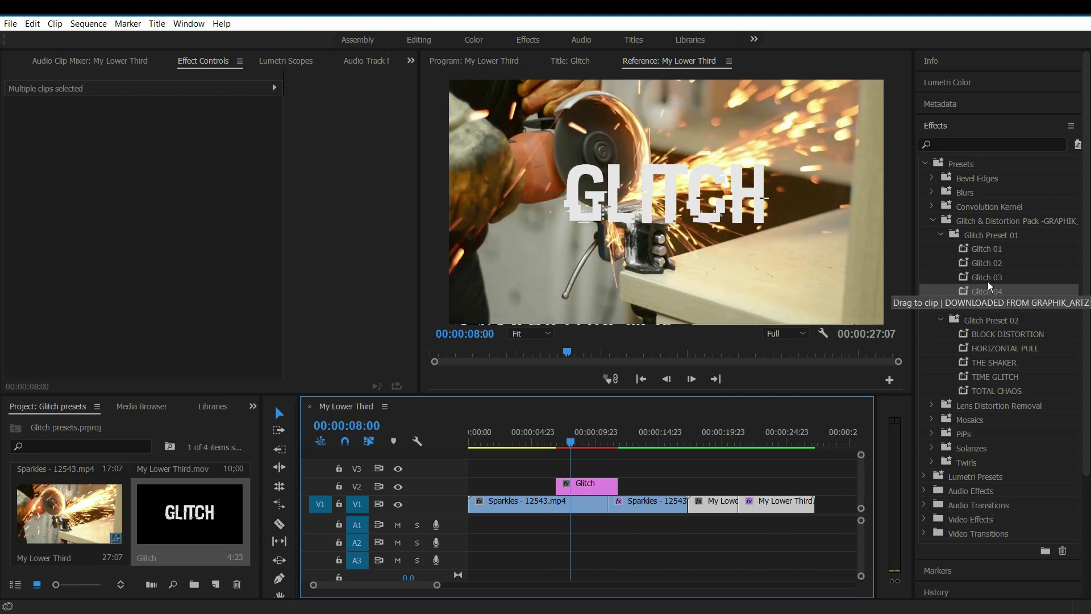
Step: Apply the Glitch 04 preset to the Glitch title on track V2 and preview it
left_click_drag(994, 282, 591, 488)
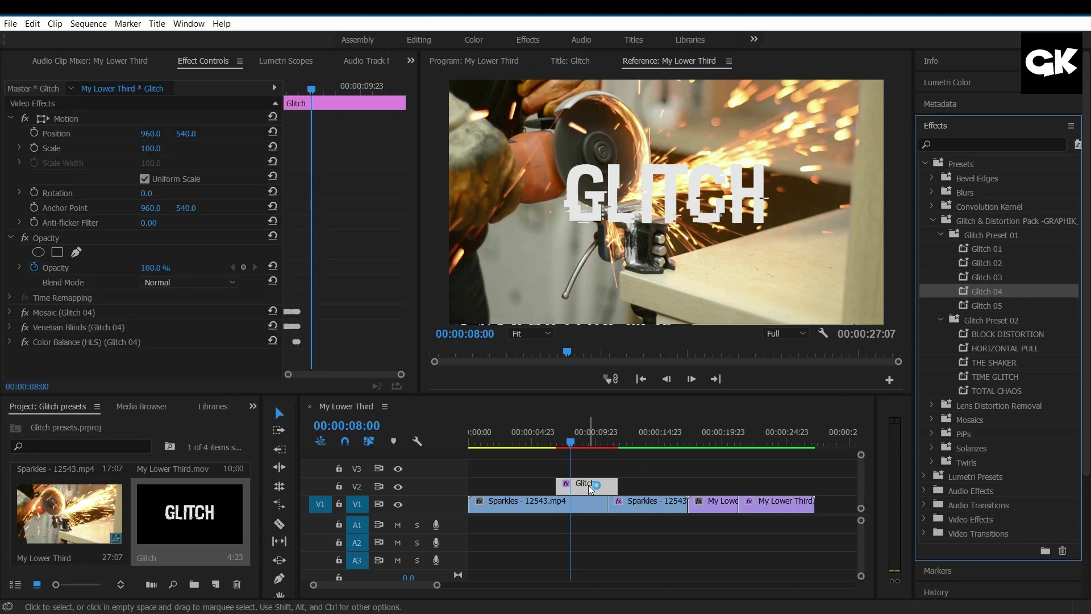
left_click(568, 466)
left_click(566, 445)
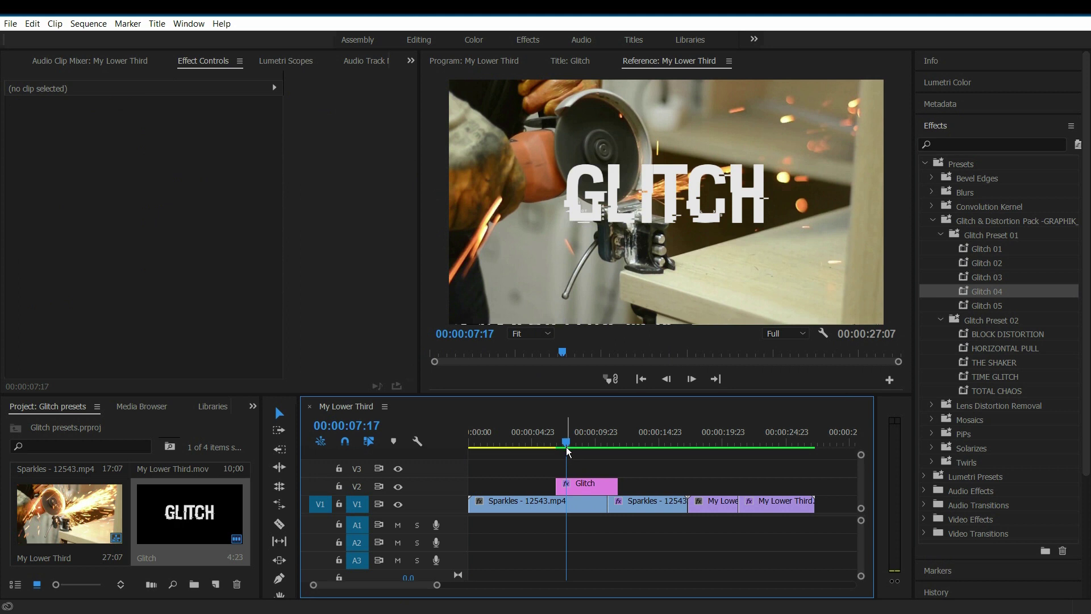
Step: Split the Glitch title on track V2 at 00:00:08:21 with the Razor tool
mouse_move(566, 445)
left_mouse_down()
mouse_move(531, 440)
mouse_move(584, 440)
left_mouse_up()
left_click(279, 524)
left_click(582, 484)
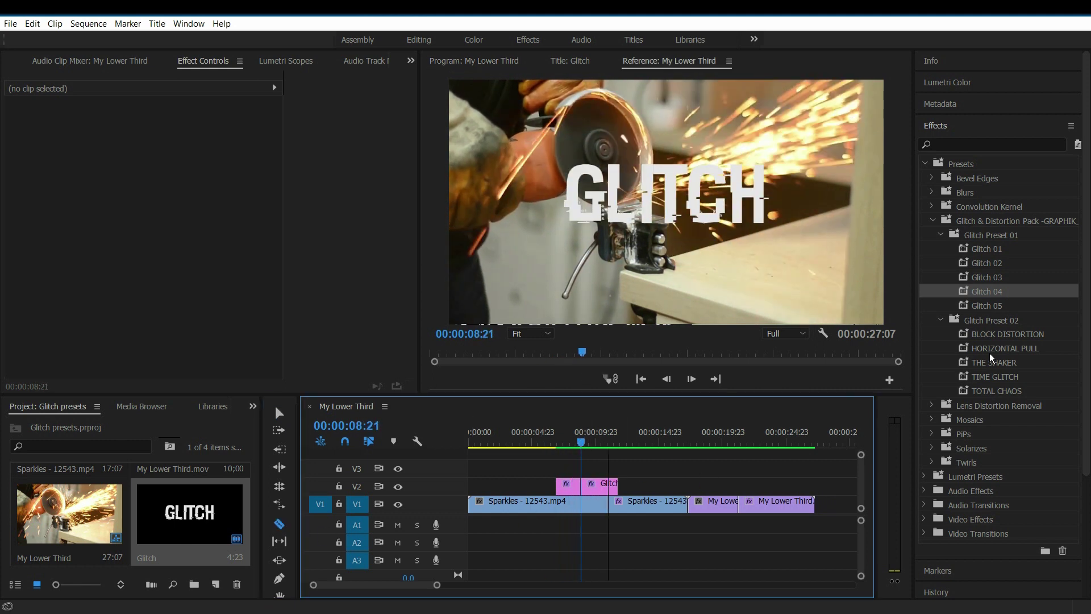
Step: Apply THE SHAKER preset to the second part of the Glitch title on track V2 and preview it
left_click_drag(995, 362, 602, 487)
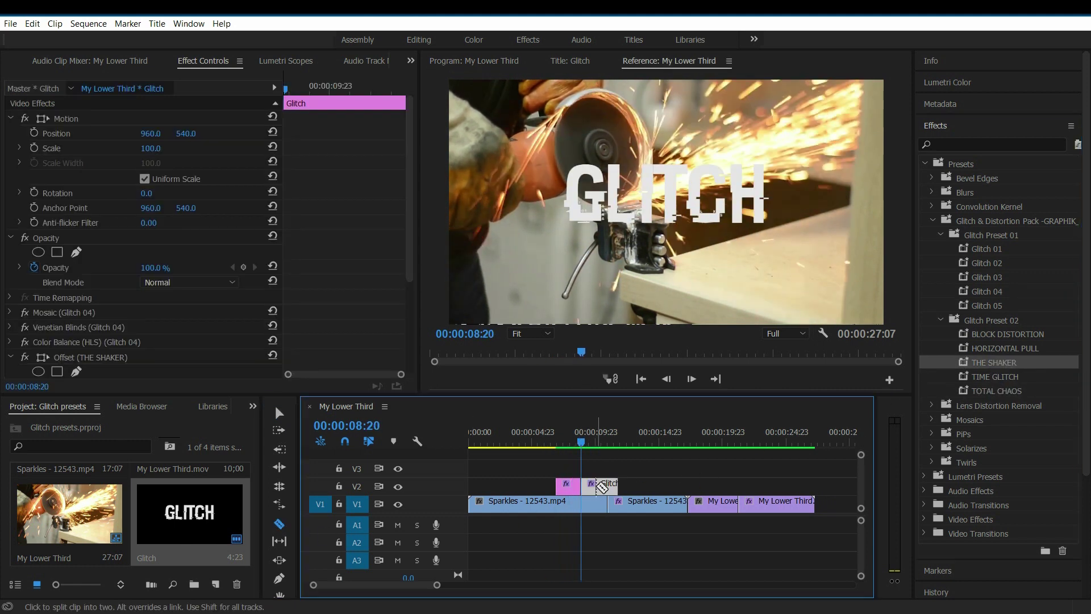
key("v")
left_click_drag(579, 441, 544, 439)
key("space")
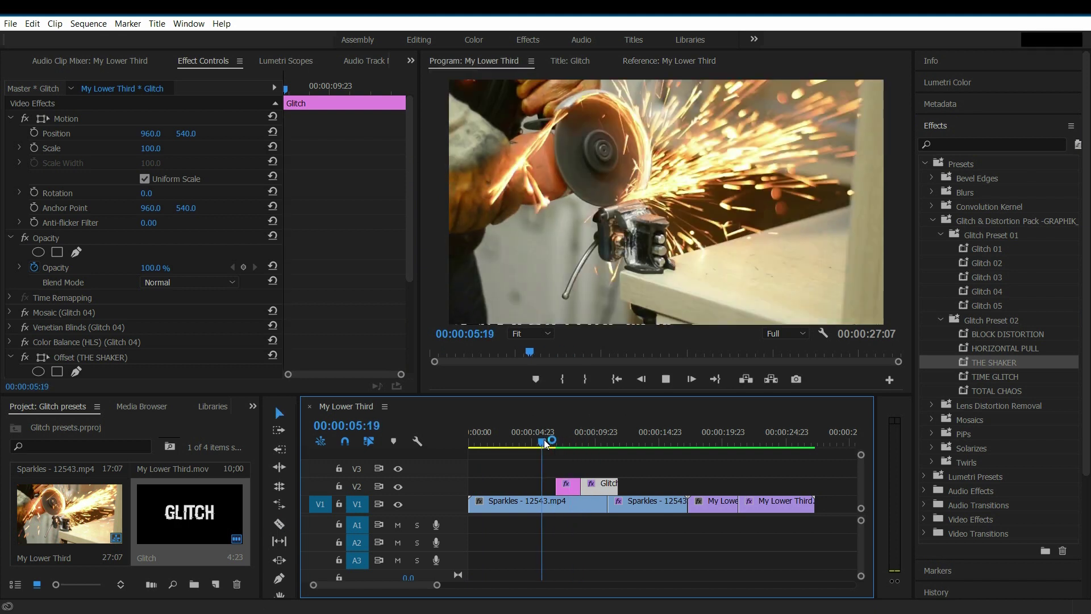
left_click(591, 436)
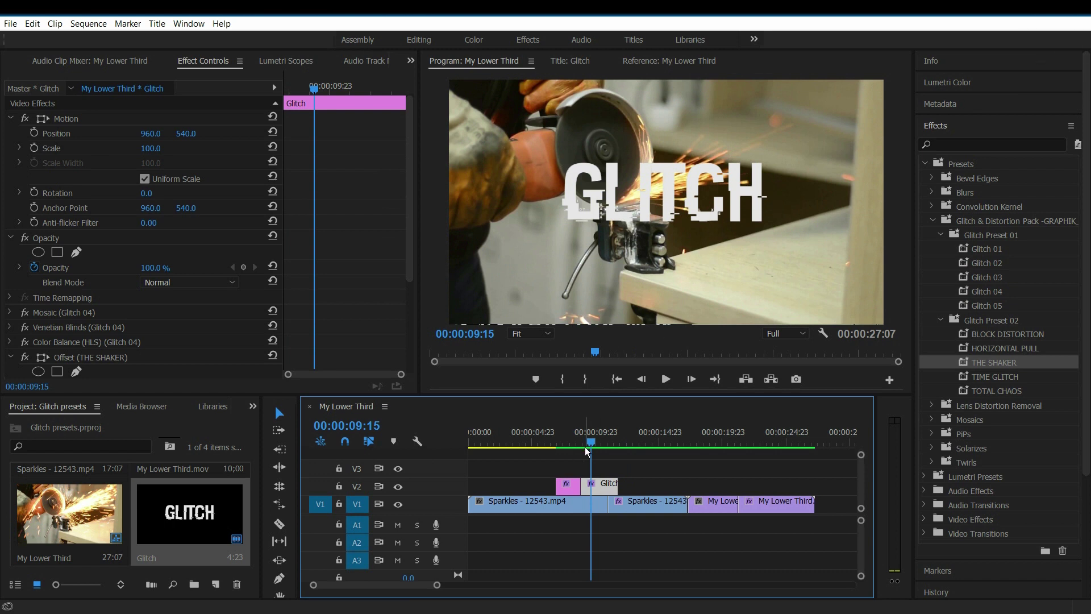
left_click_drag(591, 441, 605, 443)
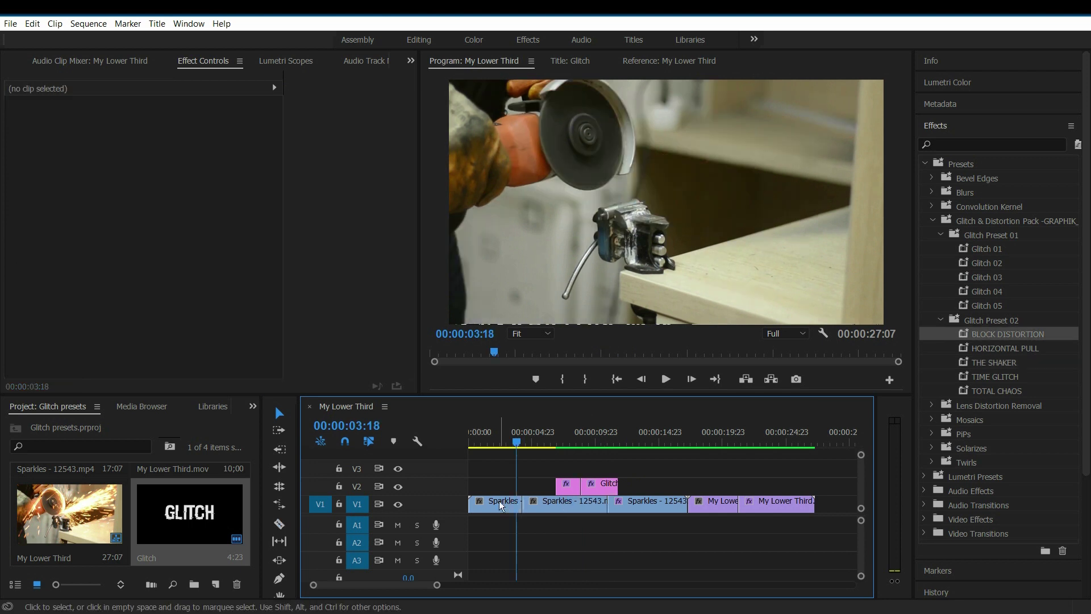
Step: Stack the first Sparkles - 12543.mp4 piece on V2 above a My Lower Third.mov piece on V1 and give it the BLOCK DISTORTION preset
left_click_drag(499, 500, 502, 484)
left_click_drag(715, 500, 486, 504)
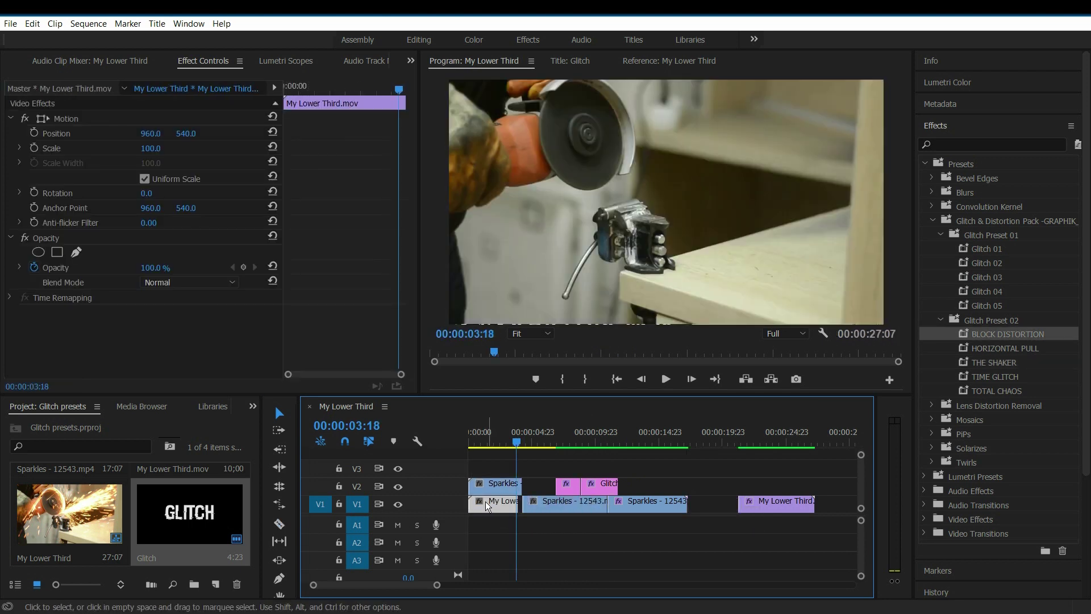
left_click_drag(969, 335, 965, 345)
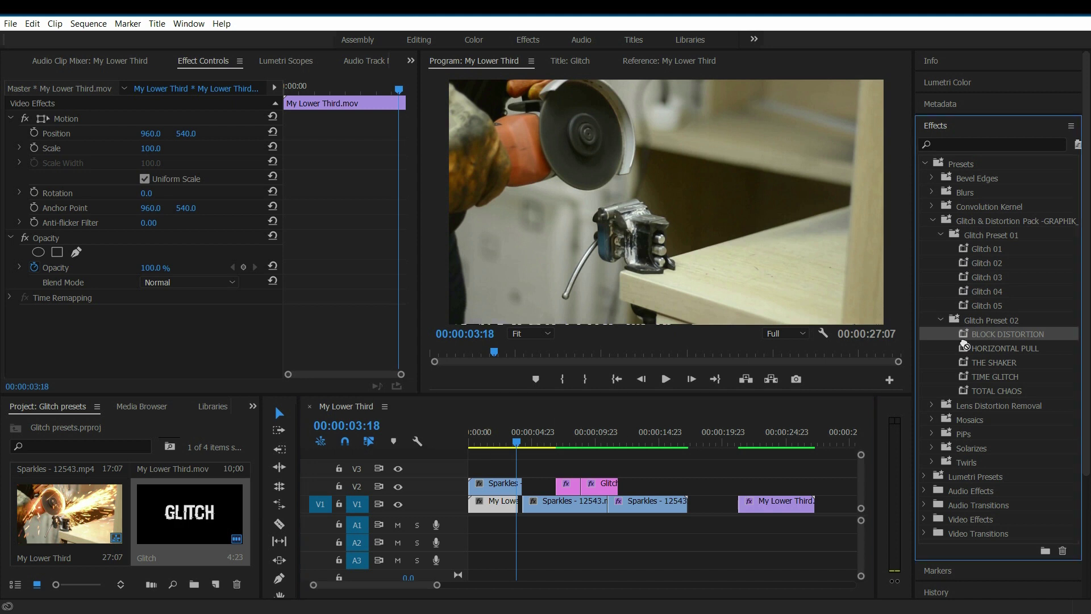
left_click_drag(496, 484, 498, 486)
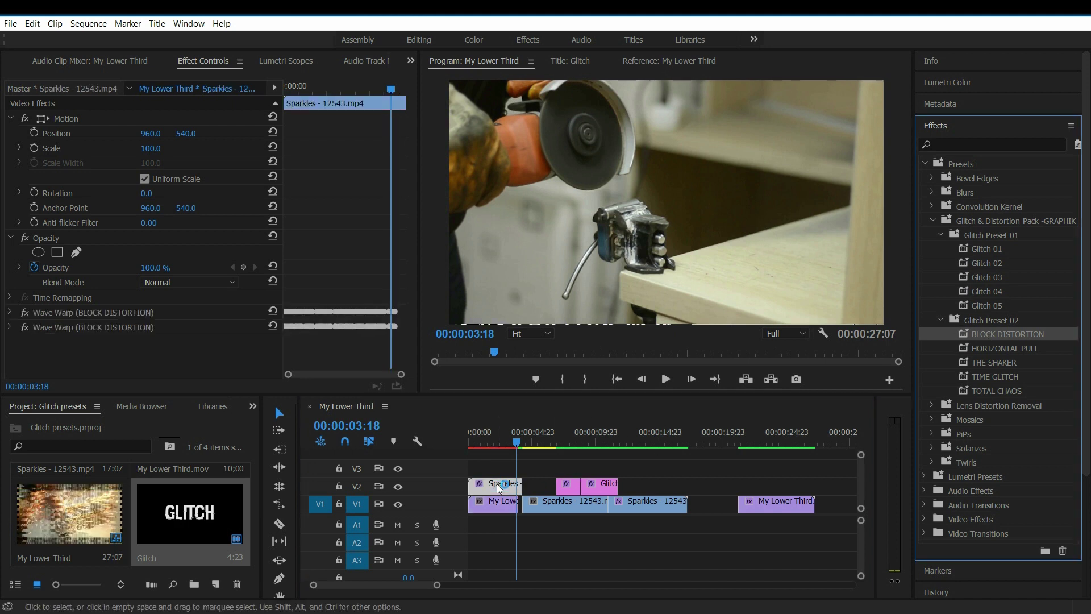
Step: Play and scrub the BLOCK DISTORTION effect on the Sparkles piece from the start of the sequence
key("Home")
key("space")
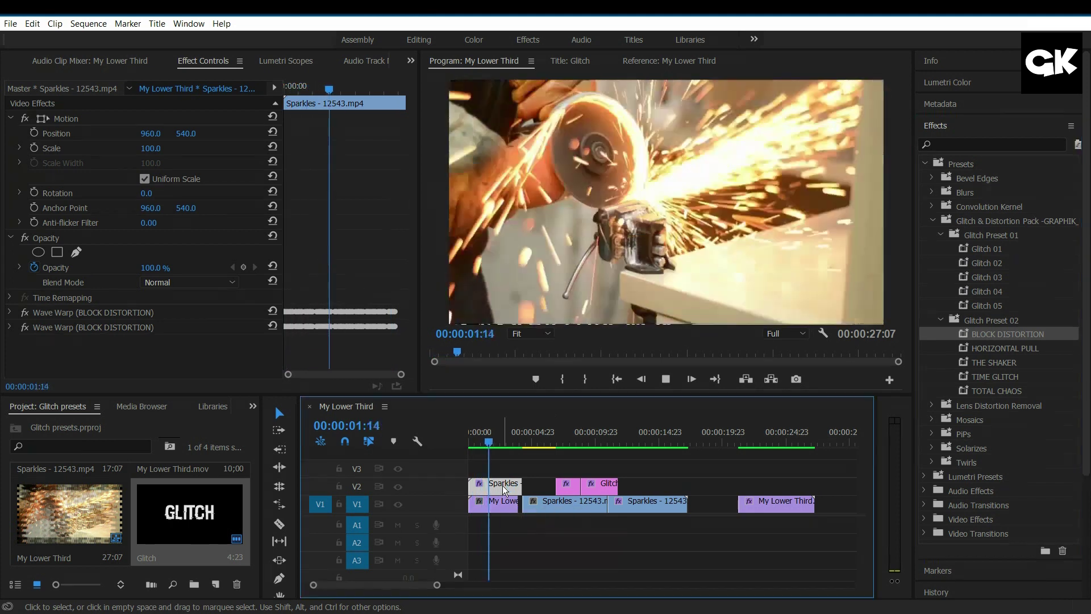
left_click(519, 442)
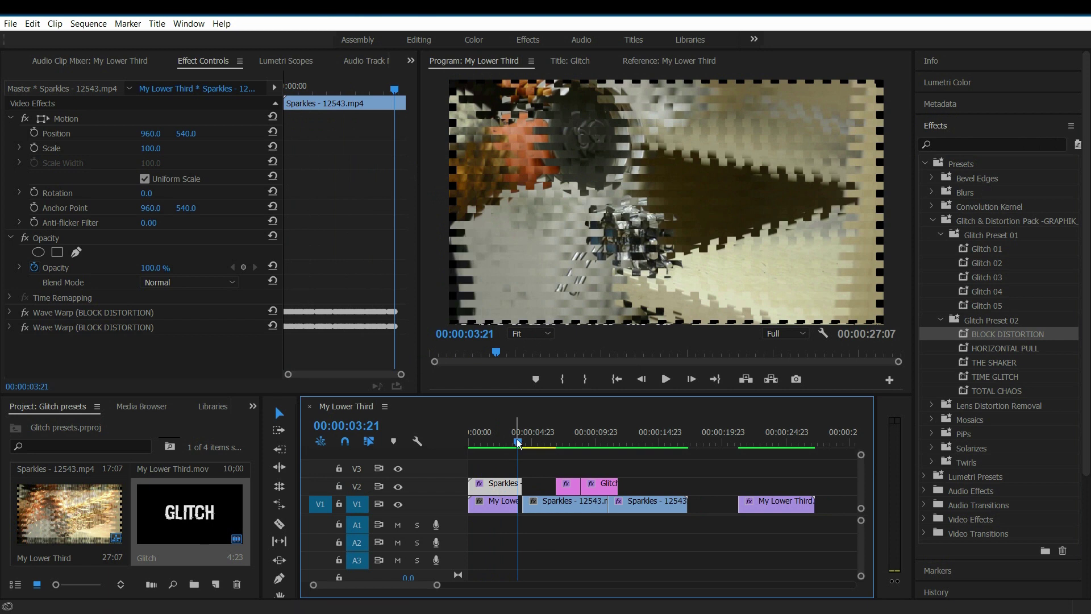
mouse_move(514, 443)
left_mouse_down()
mouse_move(473, 445)
mouse_move(508, 444)
left_mouse_up()
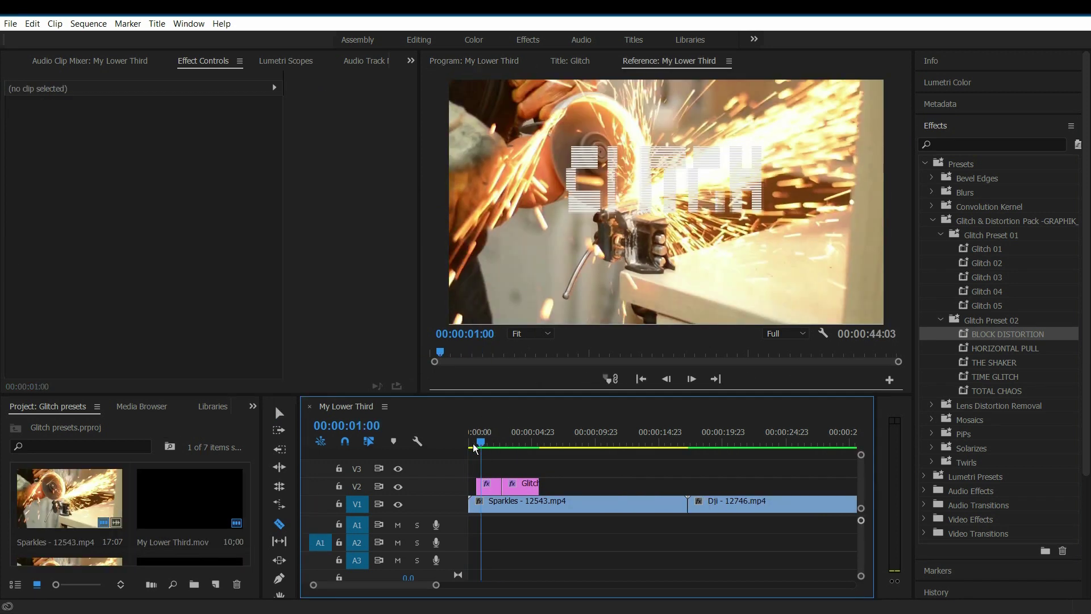
left_click_drag(475, 448, 466, 452)
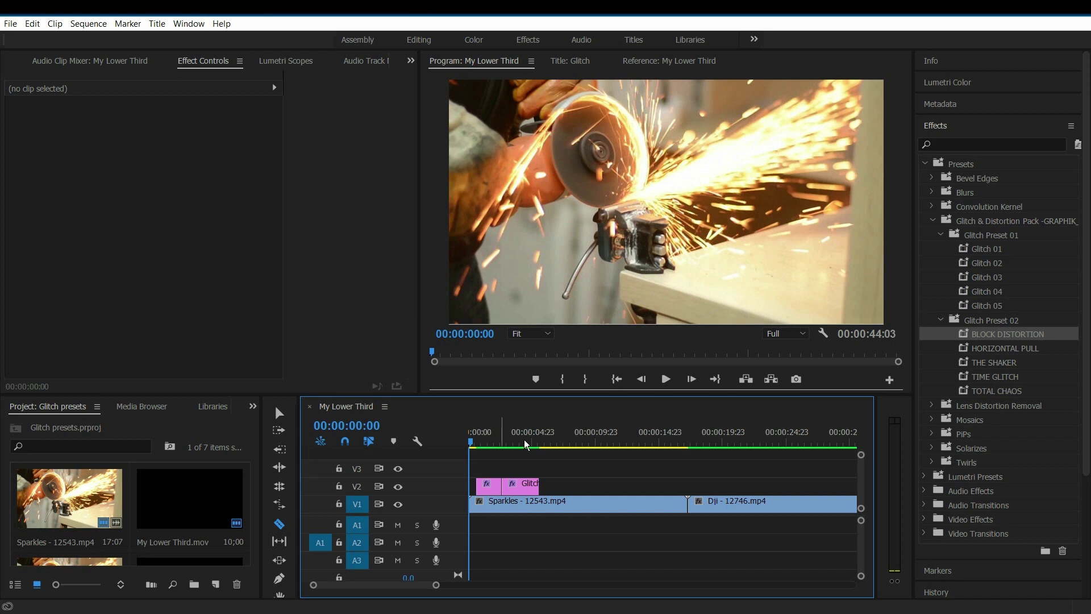
Step: Review the cut between the Sparkles - 12543.mp4 and Dji - 12746.mp4 clips on track V1
left_click(685, 443)
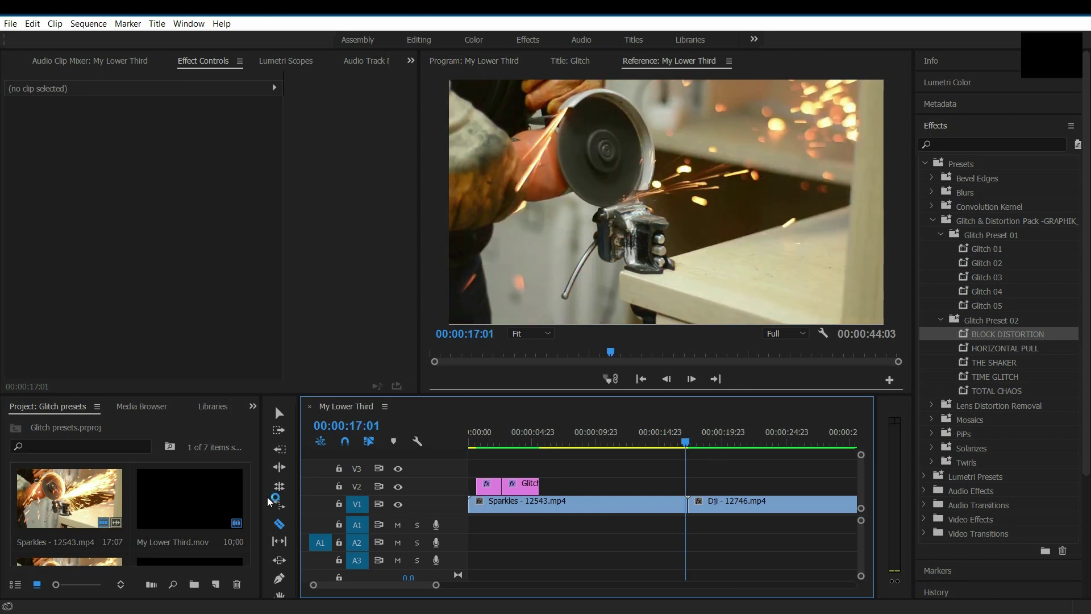
scroll(182, 523, "down", 2)
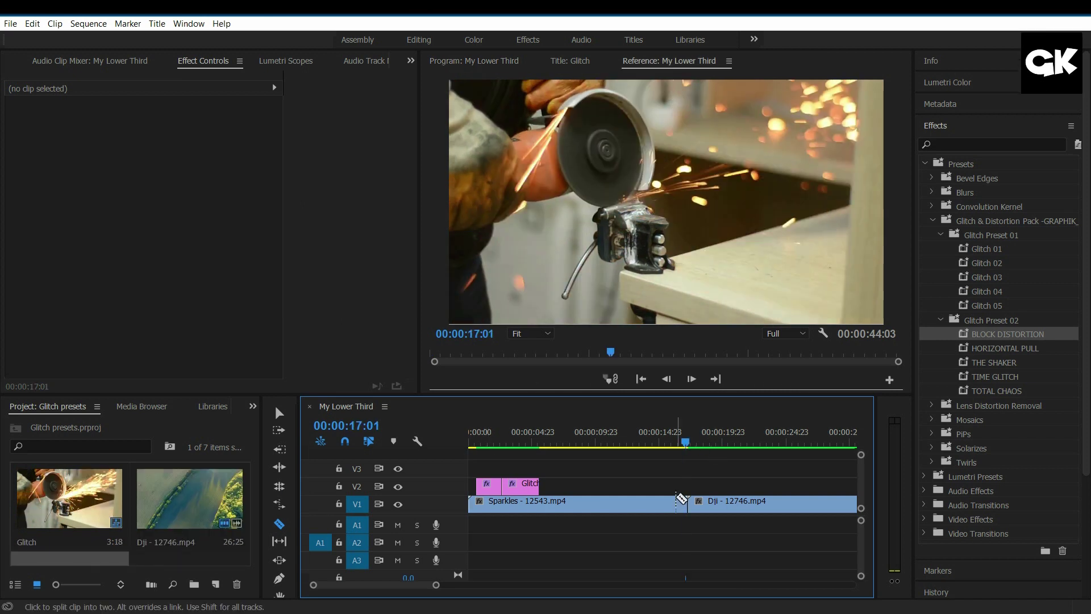
left_click(713, 441)
key("space")
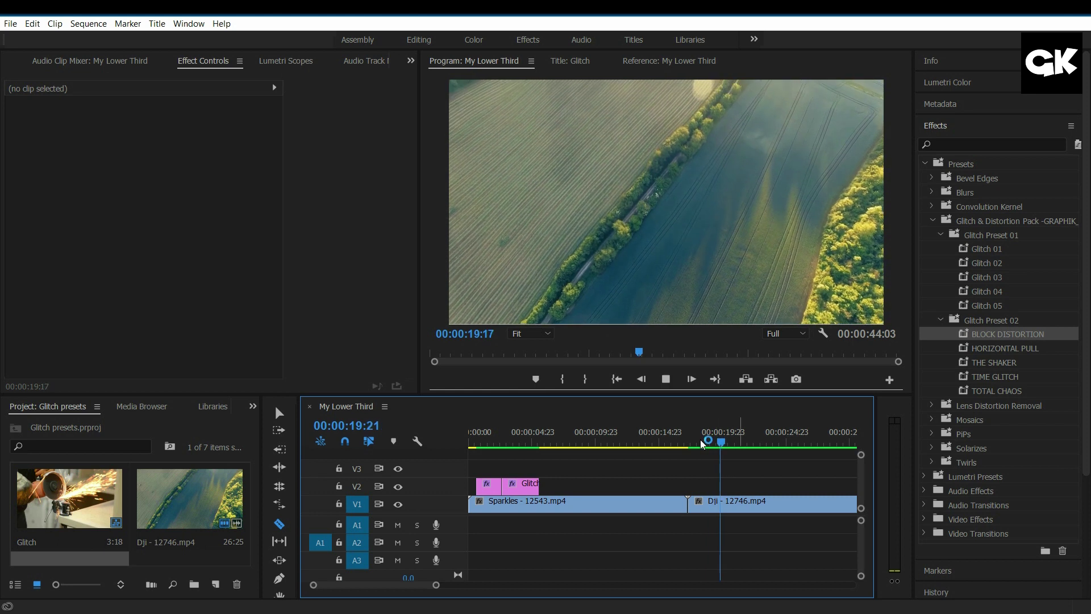
key("space")
left_click(560, 435)
key("Home")
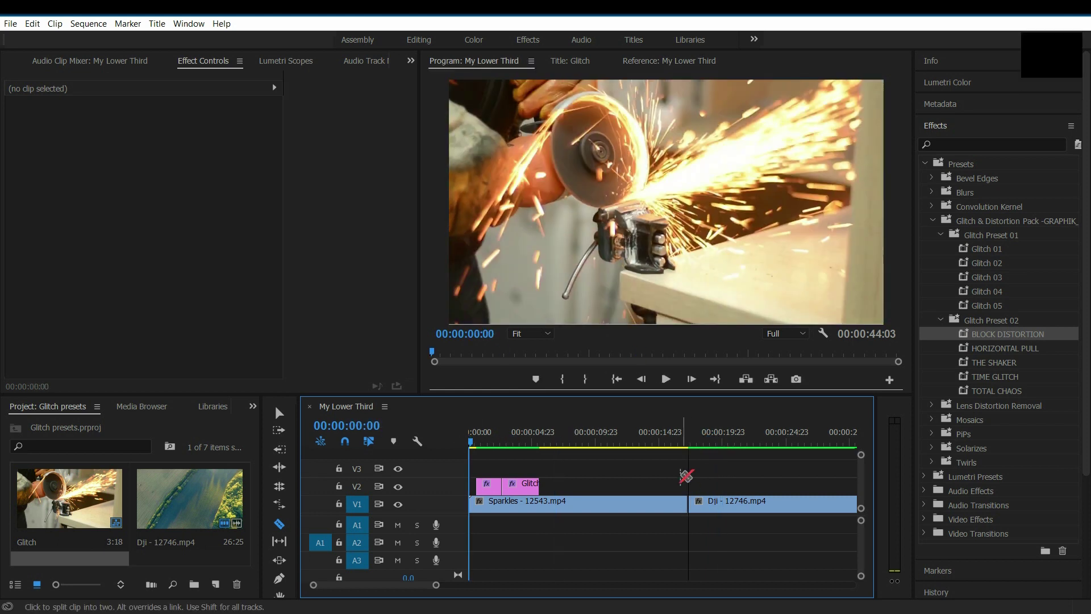
left_click(675, 436)
left_click(700, 439)
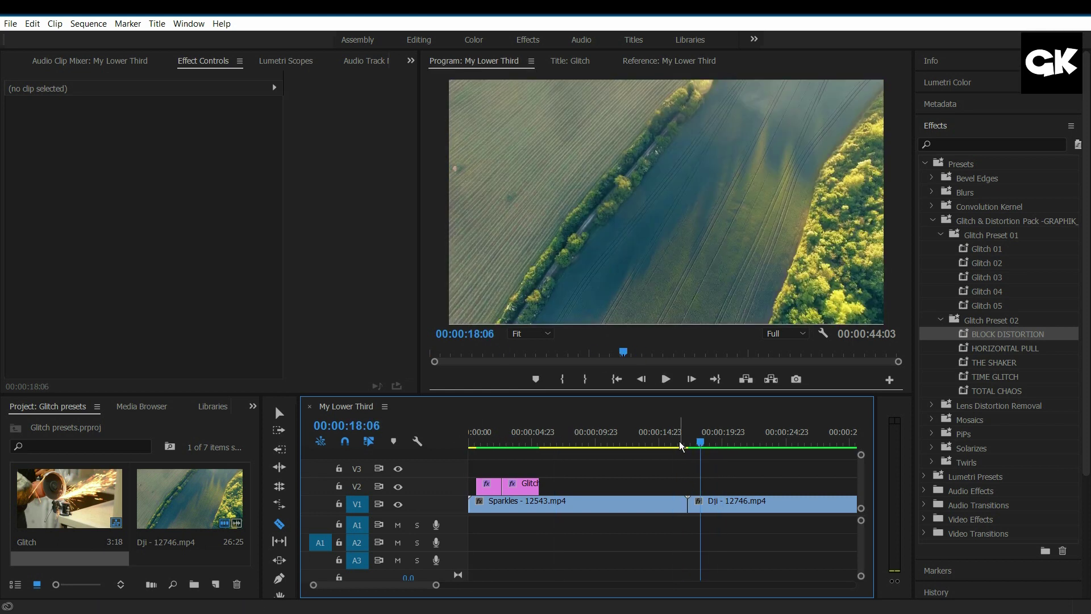
Step: Split the Sparkles - 12543.mp4 clip at 00:00:16:12 and the Dji - 12746.mp4 clip shortly after its start with the Razor tool
left_click(678, 441)
left_click(278, 526)
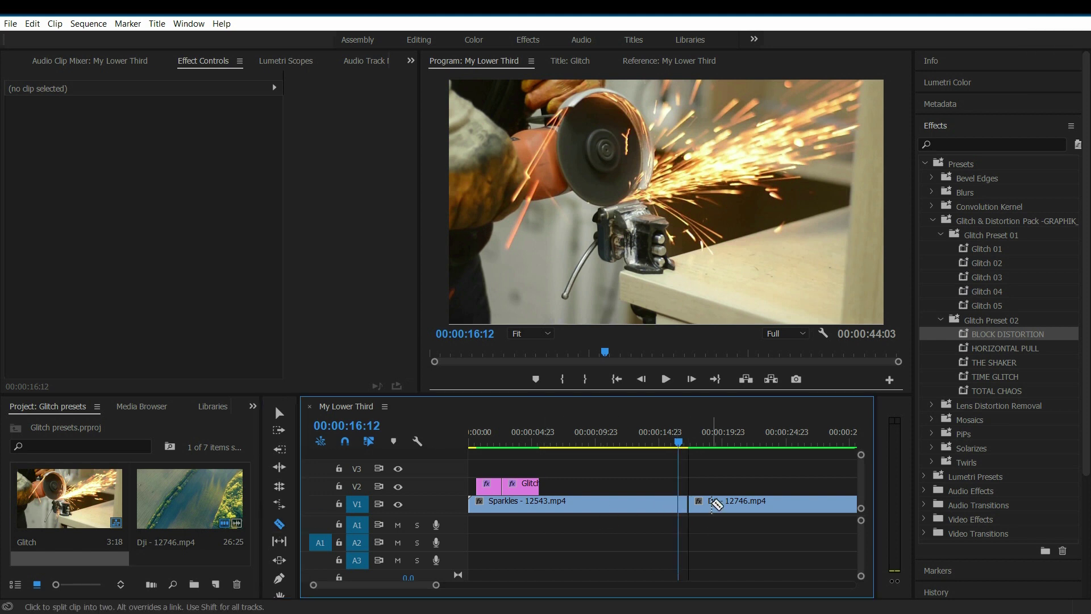
left_click(287, 415)
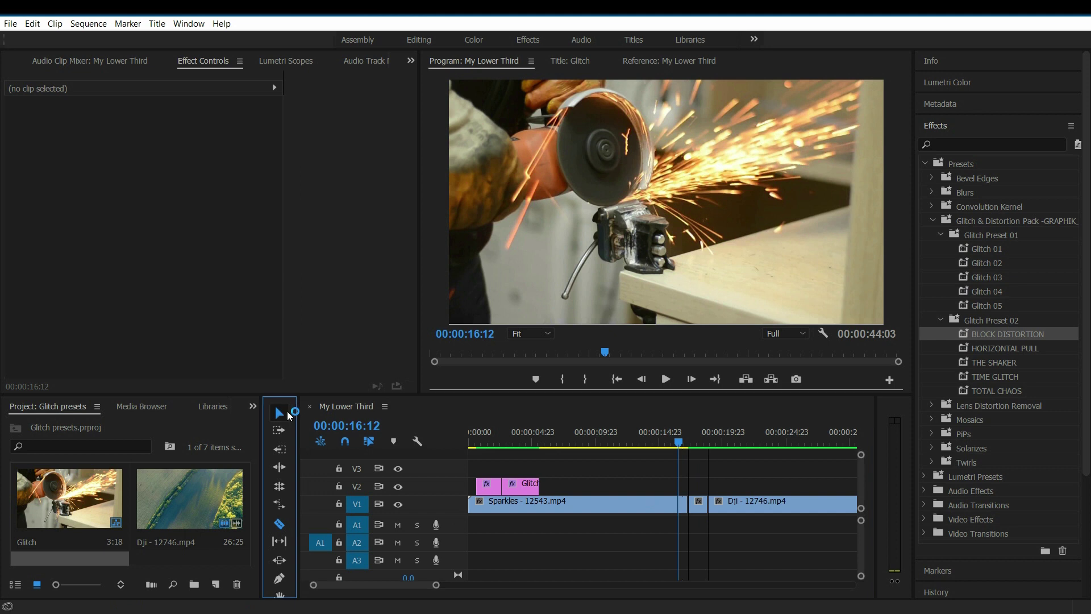
Step: Nest the two short pieces around the cut between the Sparkles and Dji clips as a sequence named Glitch
left_click(698, 504)
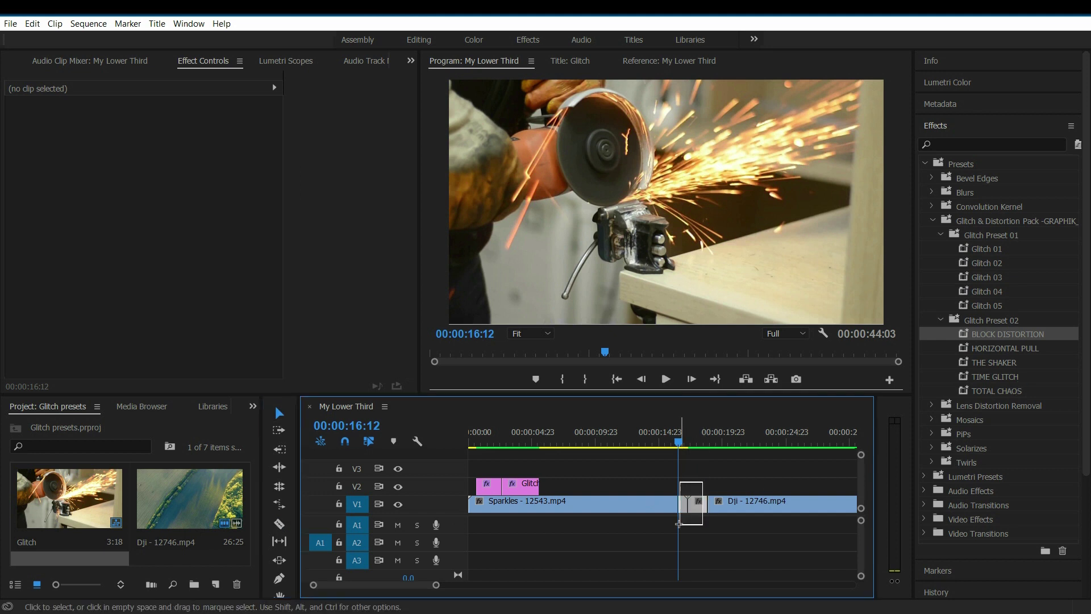
right_click(698, 504)
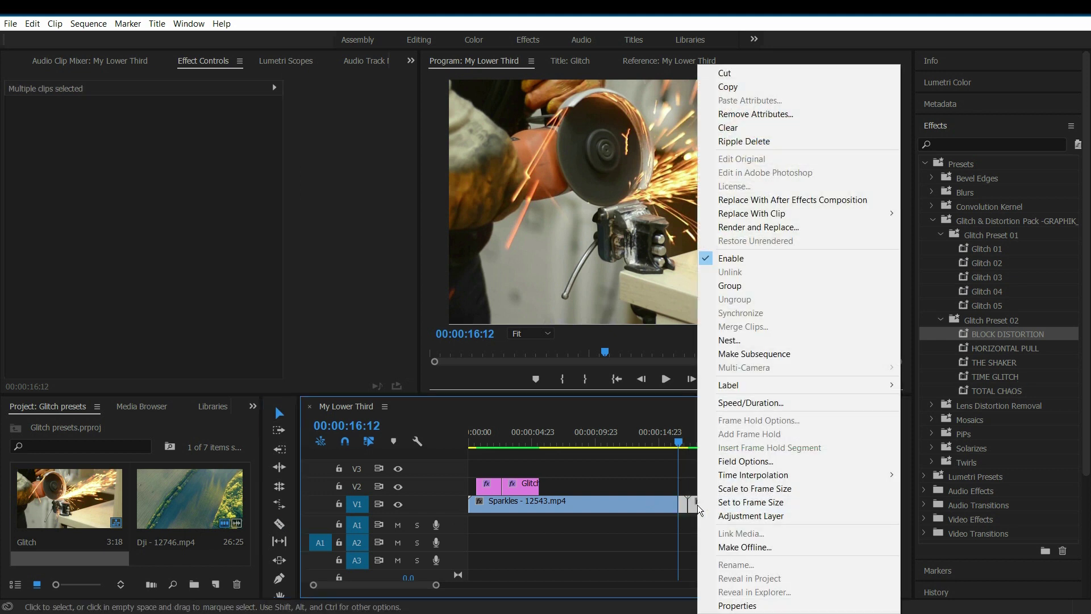
left_click(761, 341)
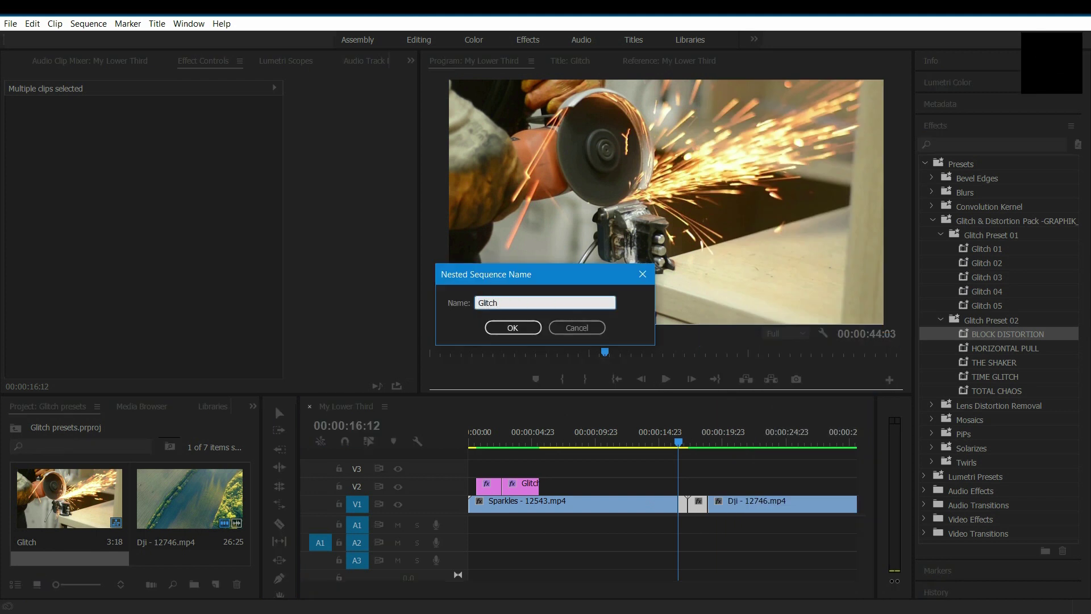
left_click(536, 330)
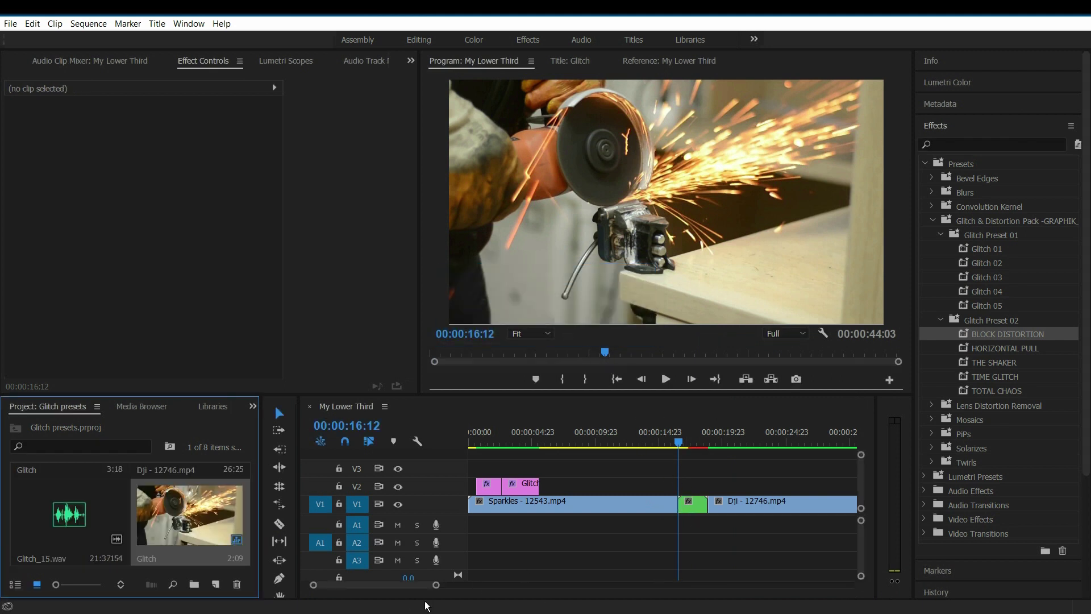
Step: Apply the BLOCK DISTORTION preset to the nested Glitch sequence on track V1
left_click_drag(436, 586, 382, 586)
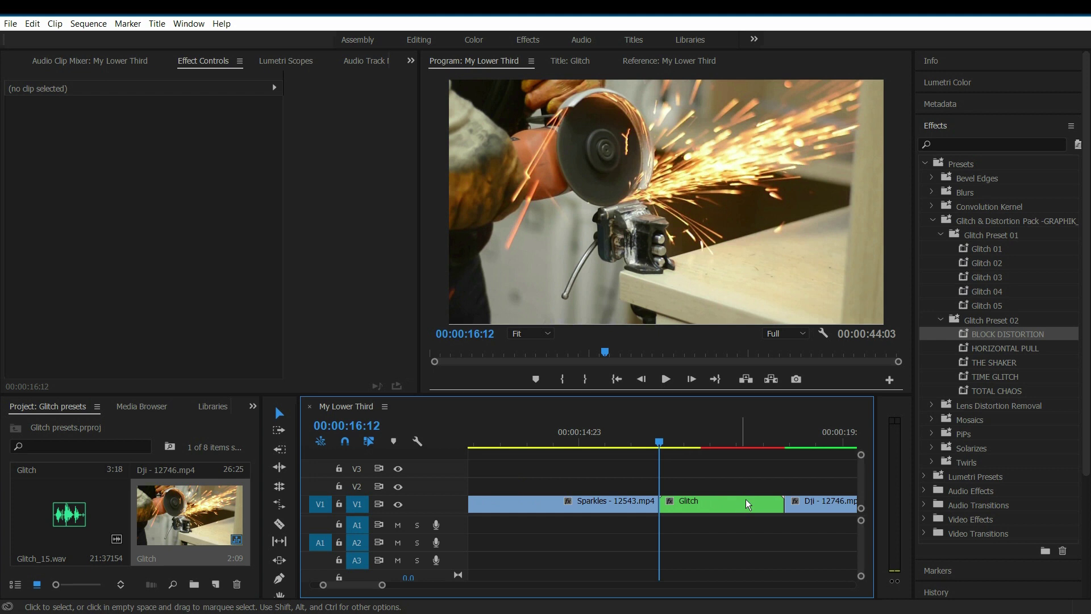
left_click(988, 335)
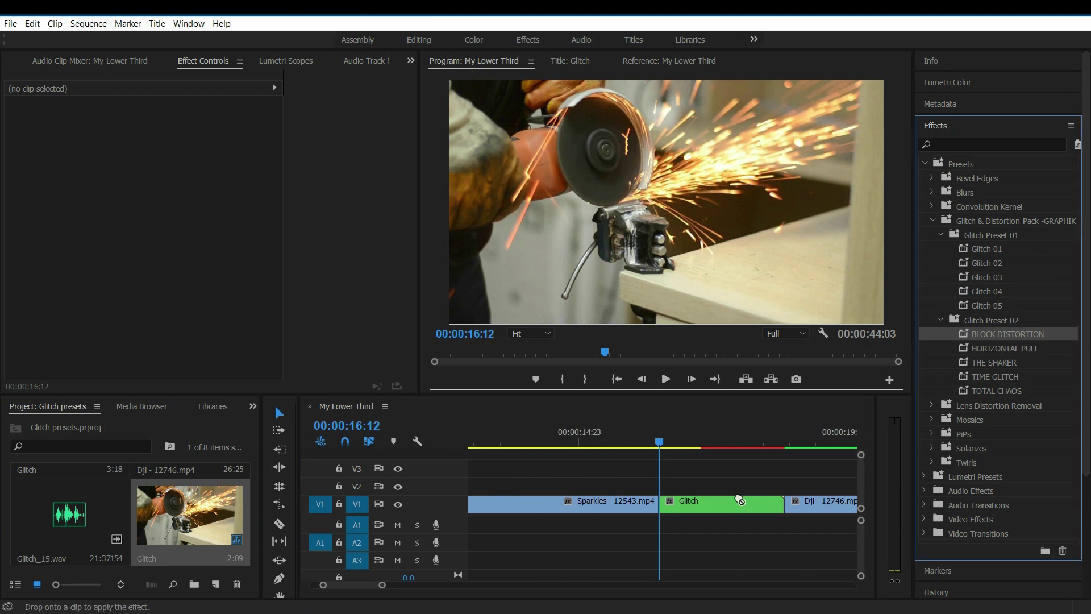
left_click_drag(734, 503, 734, 501)
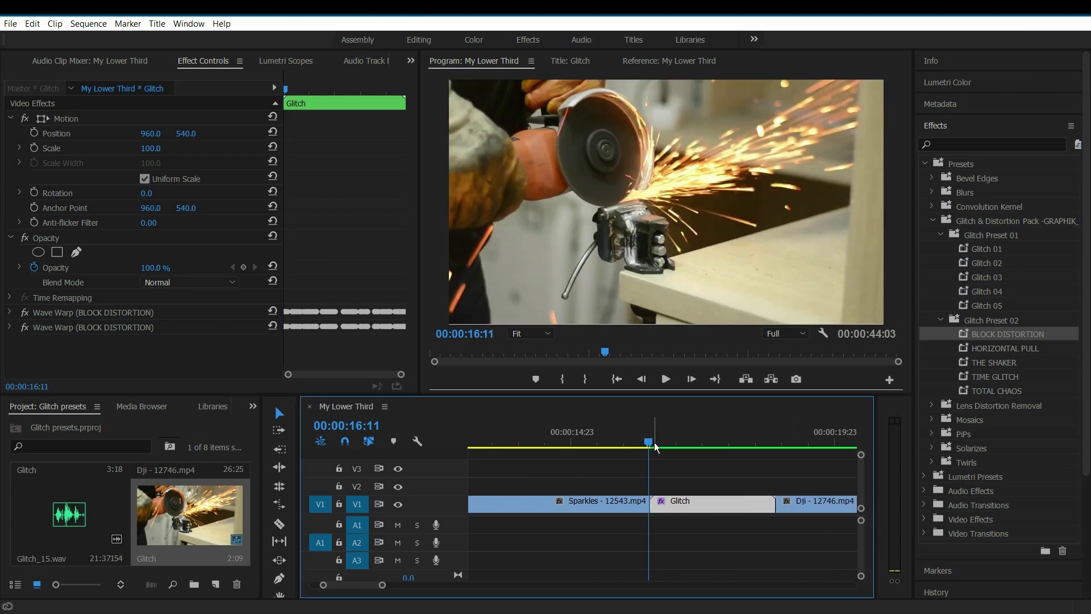
Step: Play the distorted transition from the Sparkles clip through the nested Glitch sequence into the Dji clip repeatedly
left_click(626, 444)
key("space")
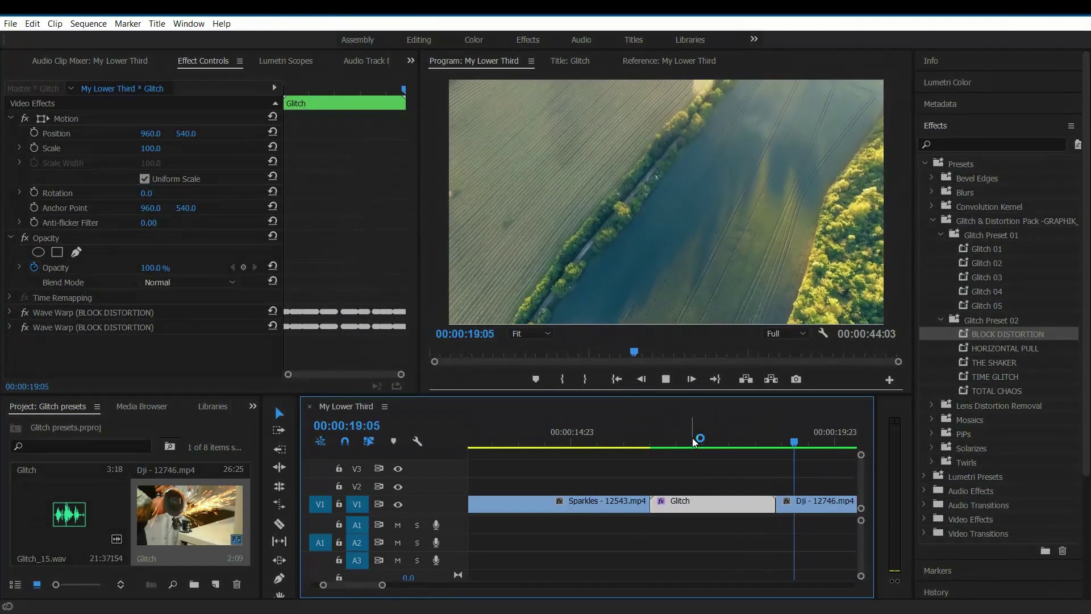
mouse_move(693, 438)
left_mouse_down()
mouse_move(670, 442)
mouse_move(708, 441)
mouse_move(694, 445)
left_mouse_up()
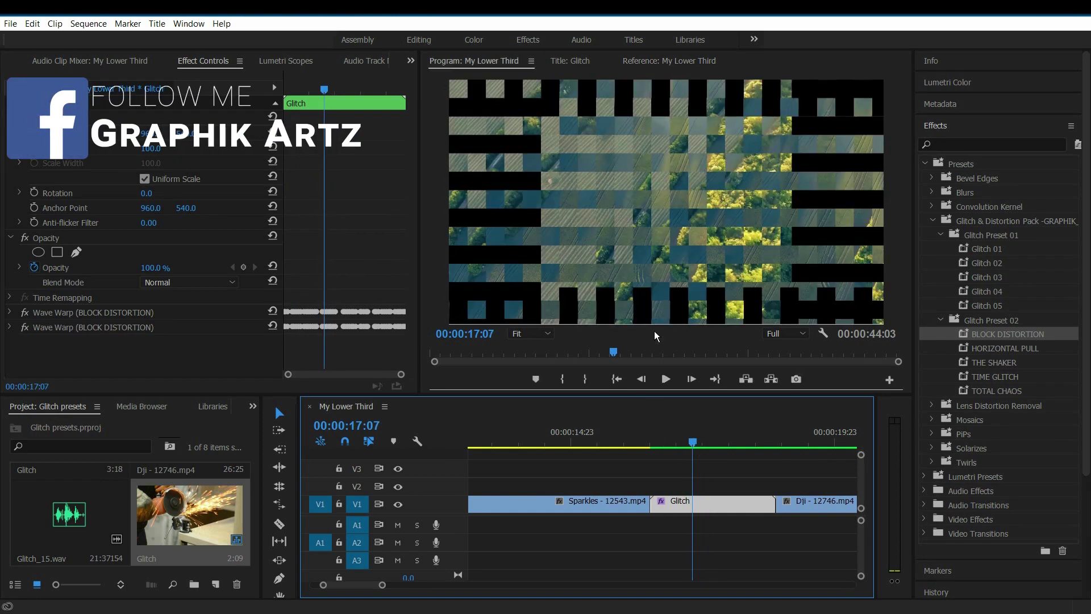
key("space")
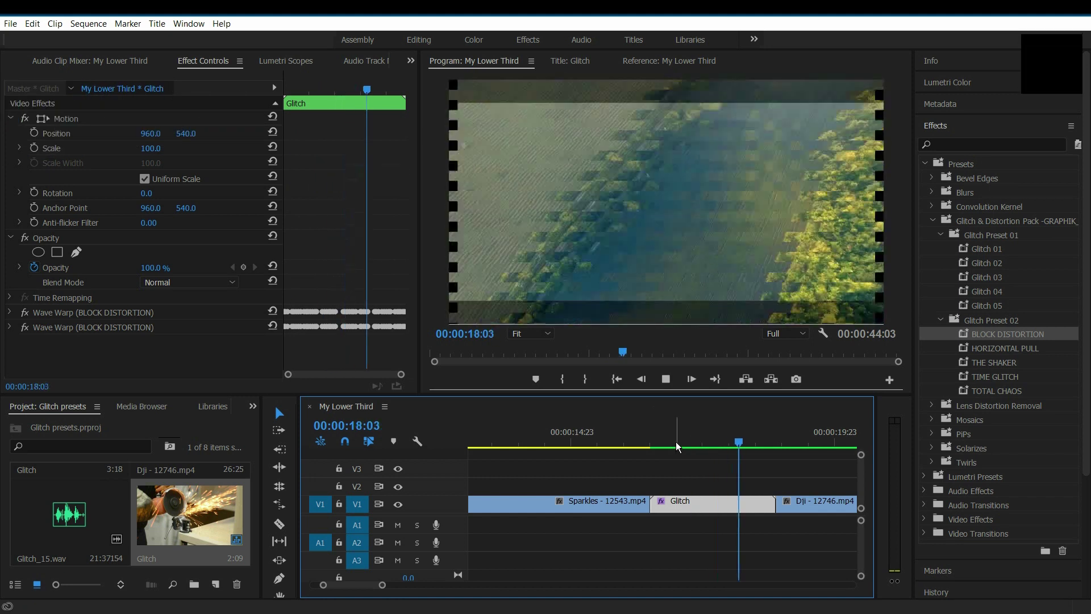
left_click_drag(676, 443, 622, 447)
key("space")
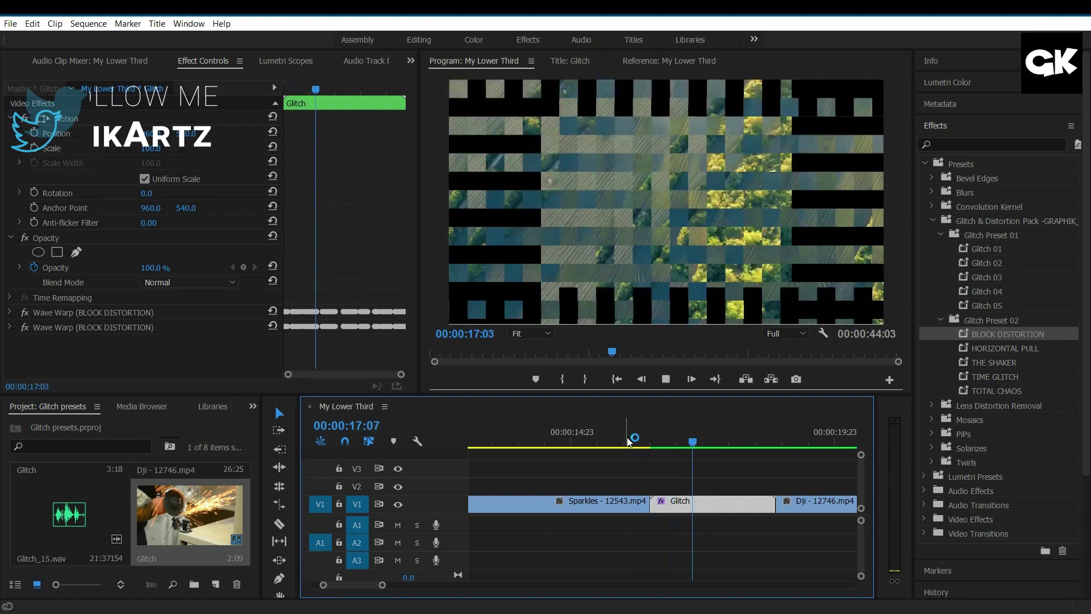
key("space")
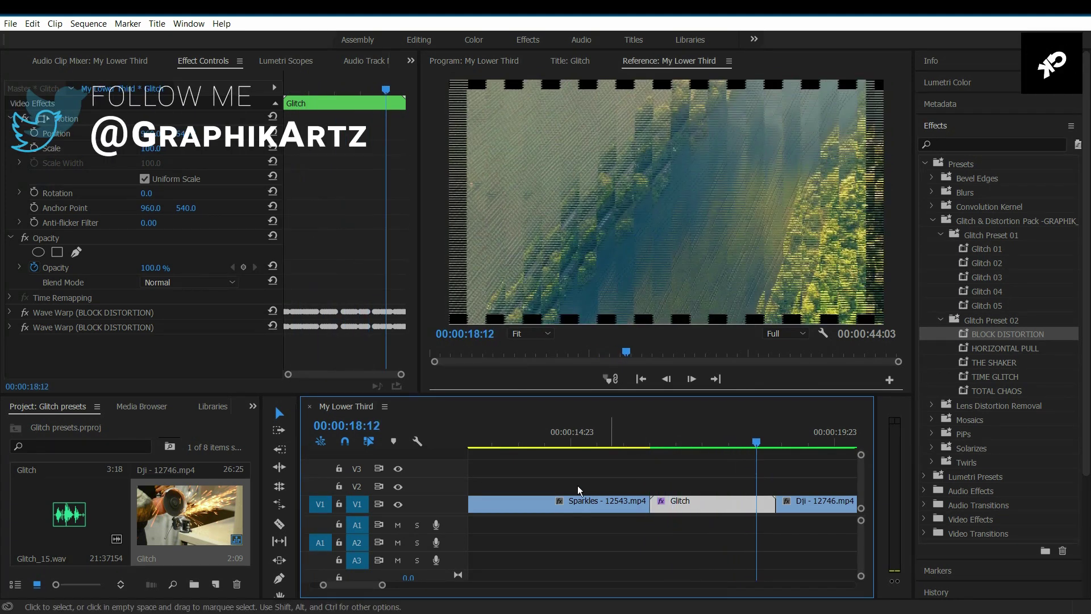
Step: Place the Glitch_15.wav sound on track A1, starting beneath the Glitch title
left_click_drag(382, 585, 466, 585)
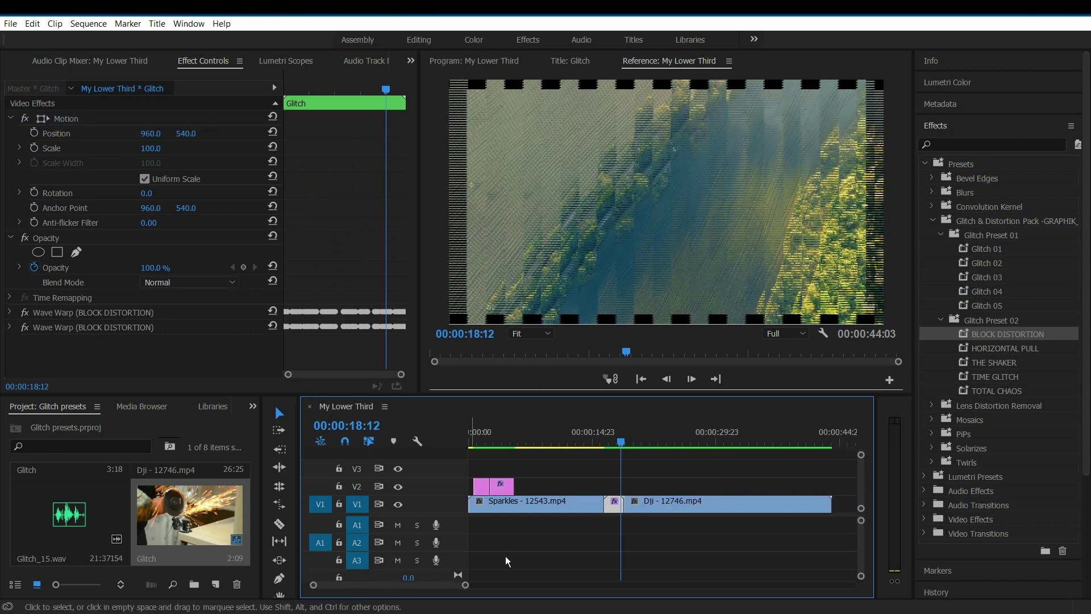
left_click(413, 544)
left_click_drag(60, 520, 478, 530)
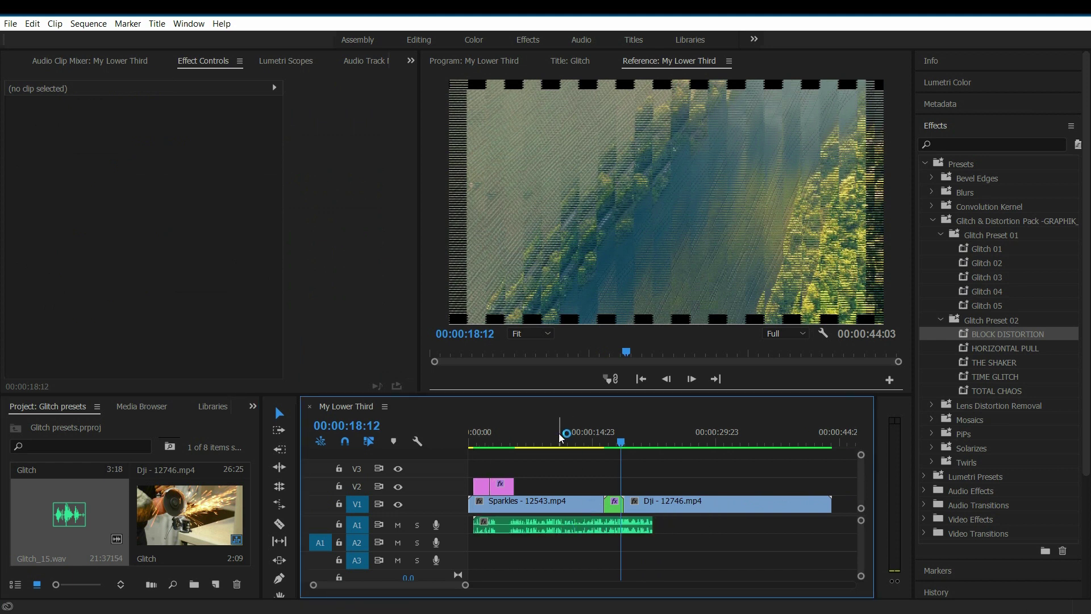
Step: Cut Glitch_15.wav with the Razor tool and delete the parts outside the Glitch title and the nested Glitch sequence
left_click(277, 529)
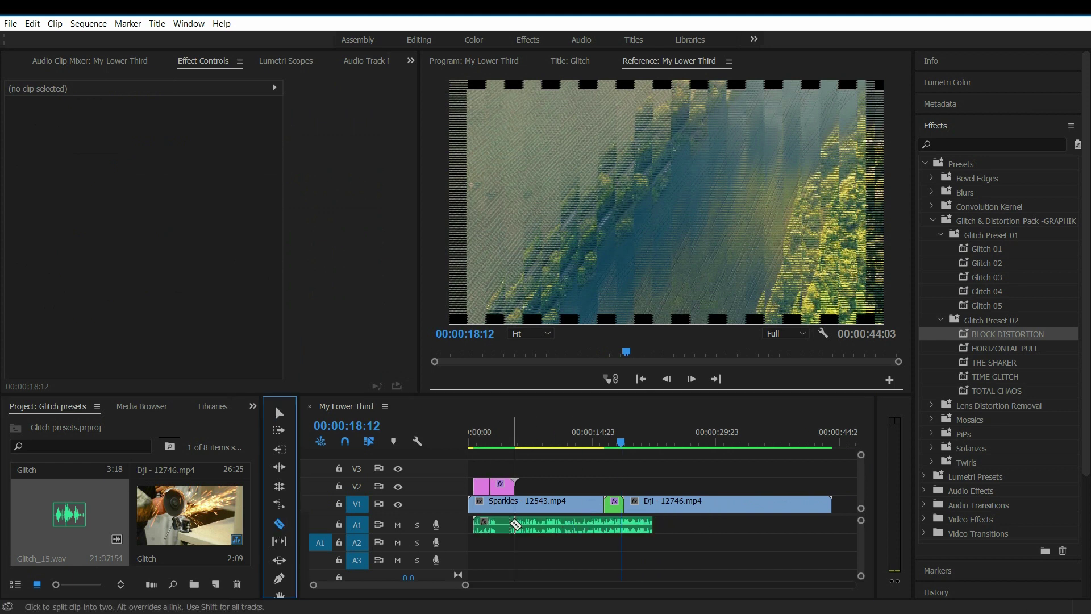
left_click(509, 525)
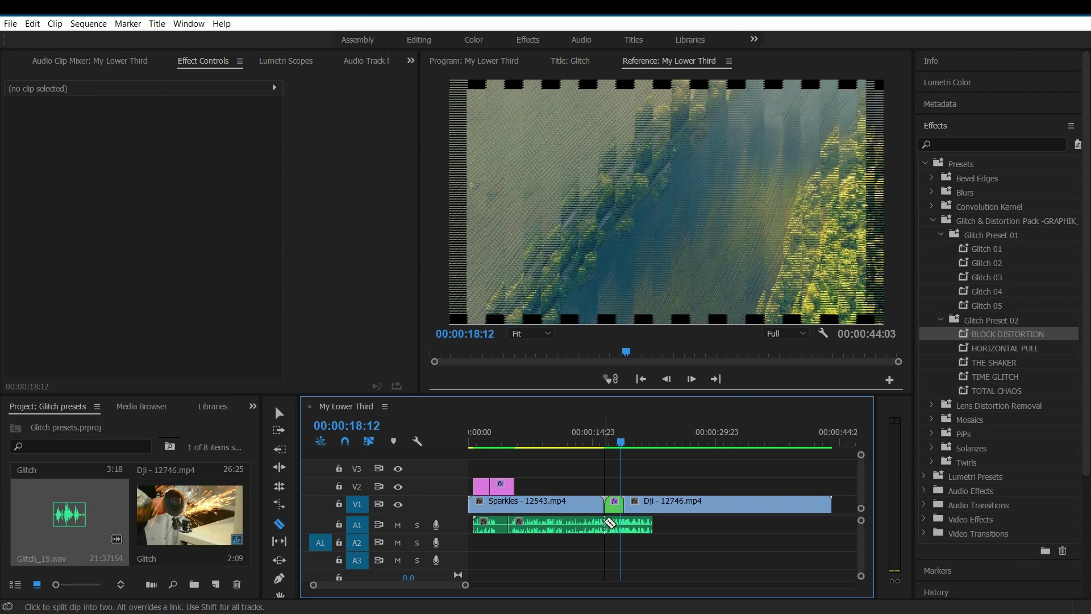
left_click(279, 414)
left_click(559, 523)
key("Delete")
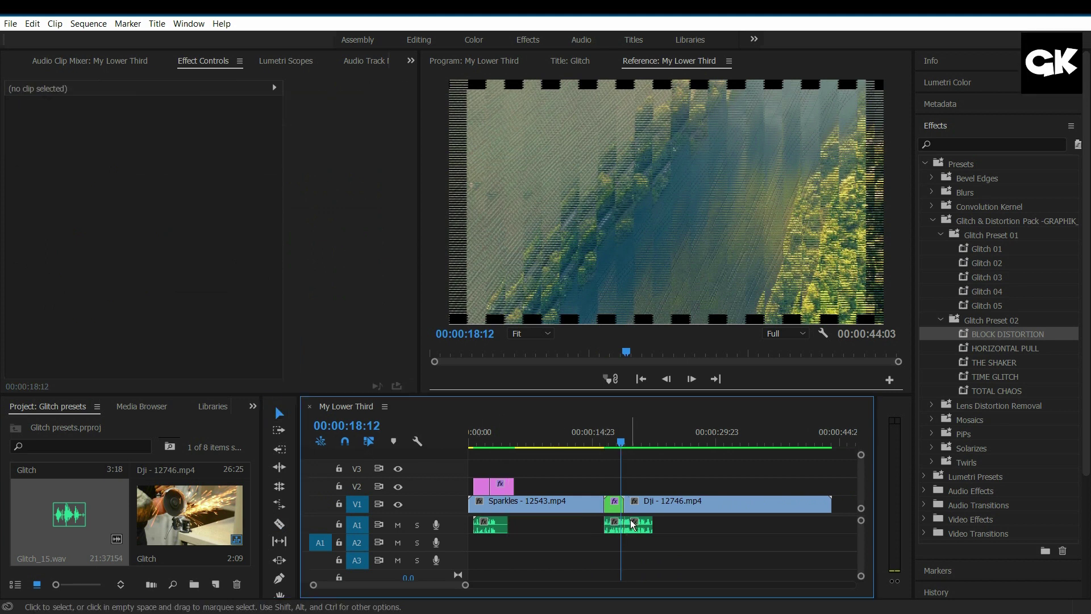
left_click(639, 532)
key("Delete")
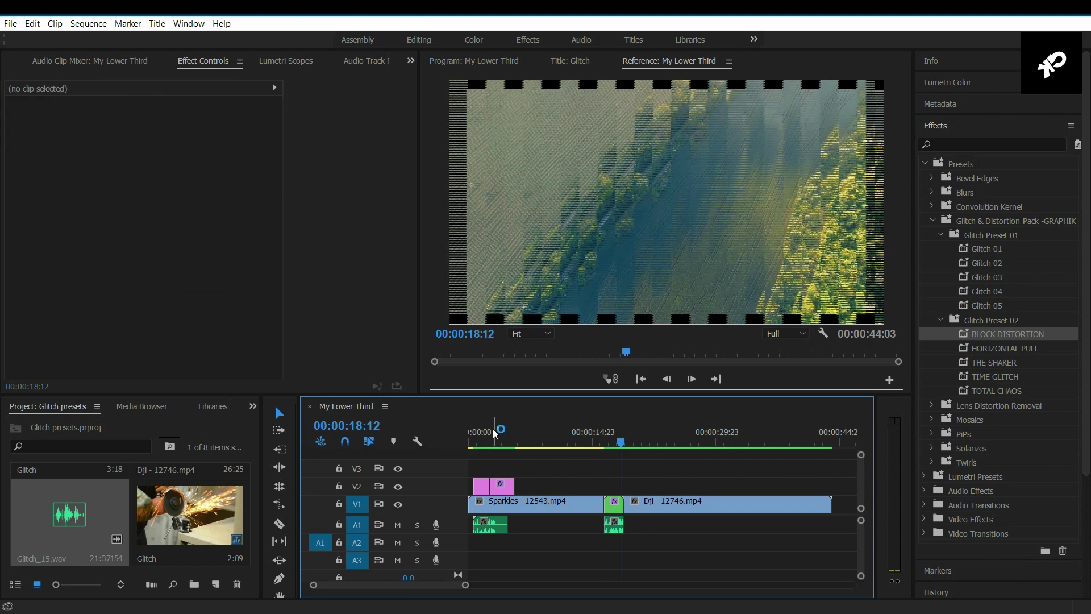
Step: Play the sequence with the glitch sounds from the beginning
left_click_drag(488, 439, 461, 447)
key("space")
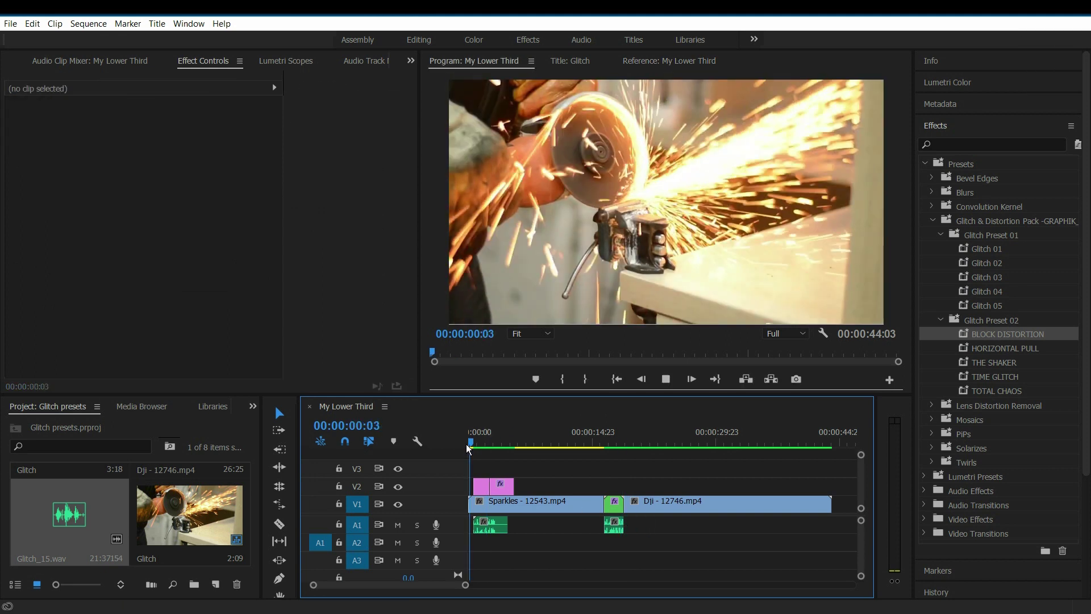